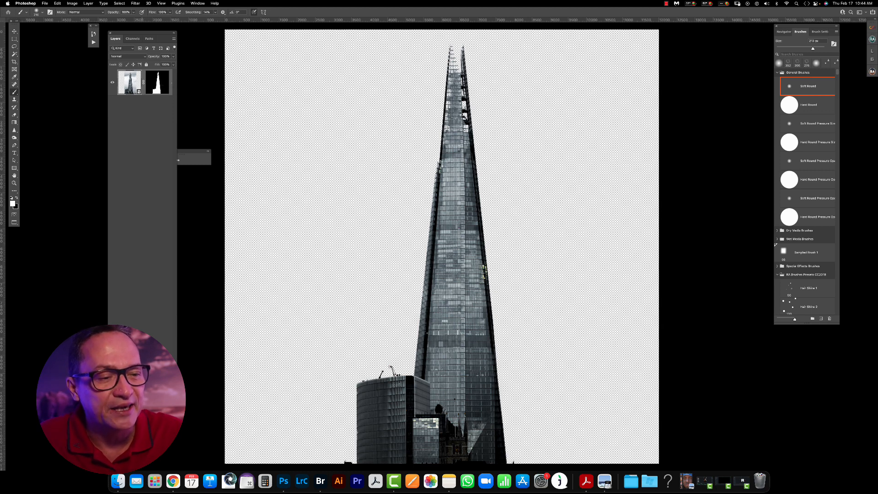
# - Add a black (000000) Solid Color fill layer and move it beneath the masked tower layer
pyautogui.click(144, 409)
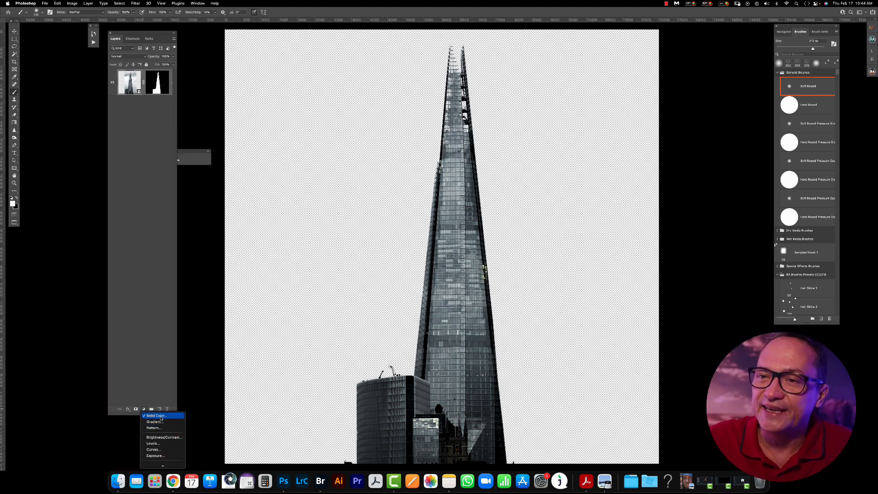
pyautogui.click(161, 417)
pyautogui.click(279, 270)
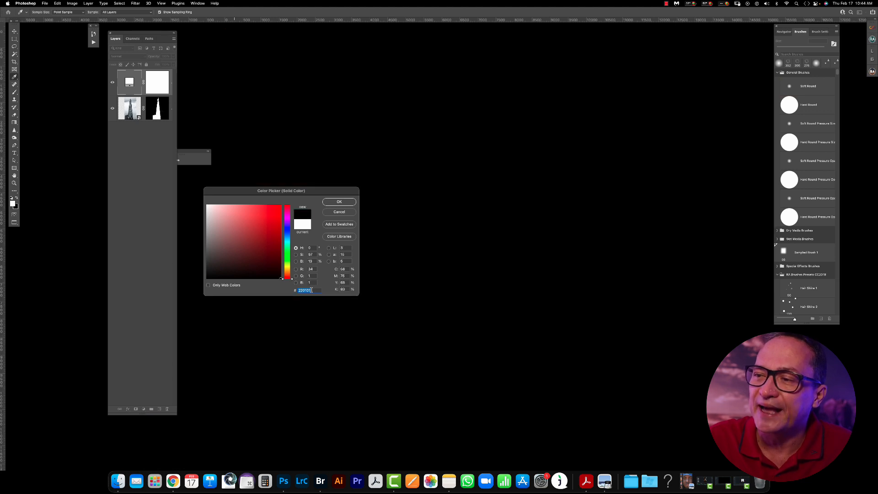
pyautogui.write('000000')
pyautogui.click(339, 203)
pyautogui.press('b')
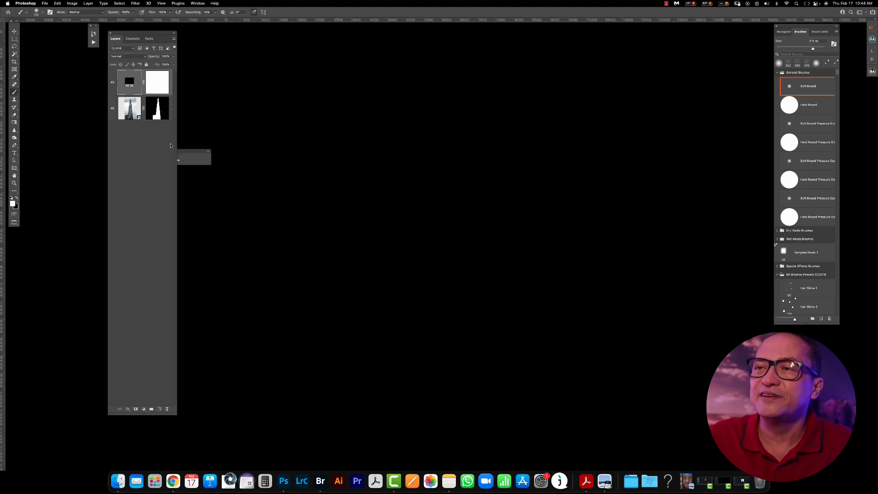
pyautogui.moveTo(127, 93); pyautogui.dragTo(132, 120)
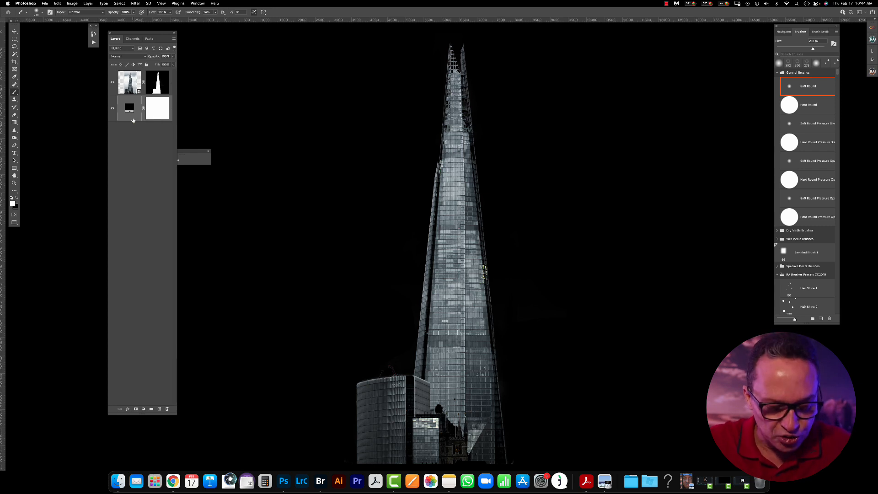
# - Create a new layer above the black fill and paint white loops beside the tower's upper left, reducing the soft brush to 80 px
pyautogui.press('alt+shift+super+n')
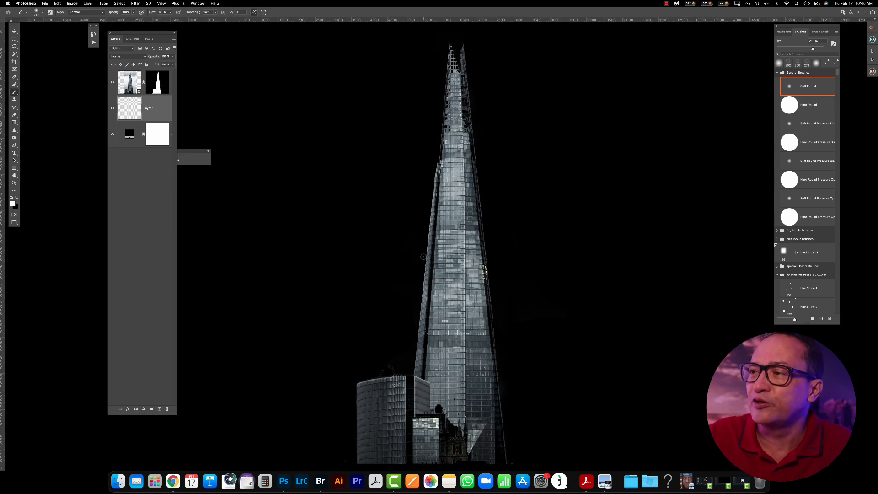
pyautogui.moveTo(392, 151); pyautogui.dragTo(382, 185)
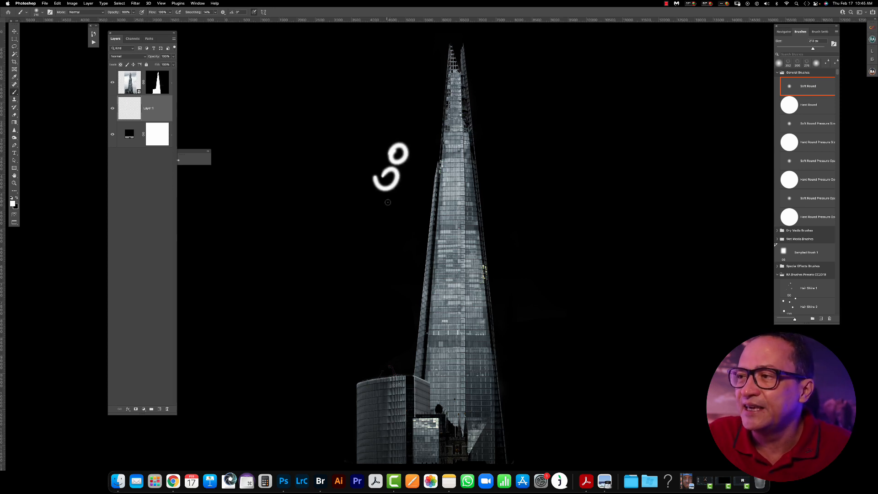
pyautogui.press('[')
pyautogui.press('[')
pyautogui.press('[')
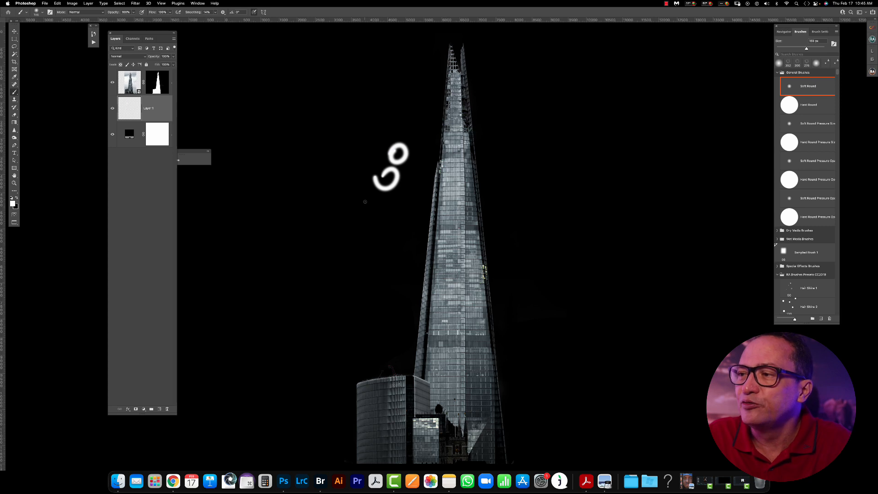
pyautogui.moveTo(385, 199); pyautogui.dragTo(392, 207)
pyautogui.press('[')
pyautogui.moveTo(415, 168)
pyautogui.mouseDown()
pyautogui.moveTo(436, 163)
pyautogui.moveTo(421, 168)
pyautogui.moveTo(424, 137)
pyautogui.moveTo(412, 163)
pyautogui.moveTo(370, 163)
pyautogui.moveTo(372, 134)
pyautogui.mouseUp()
pyautogui.press('[')
pyautogui.moveTo(427, 115); pyautogui.dragTo(406, 133)
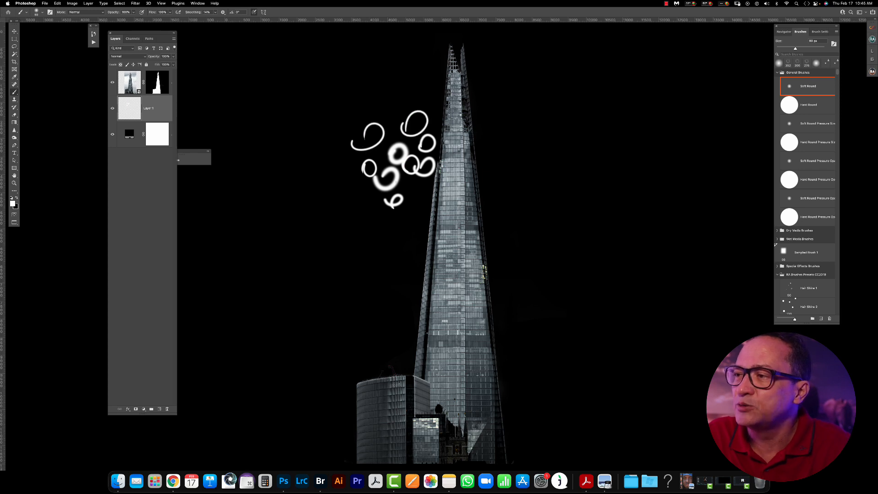
# - Paint overlapping white loops on both sides of the tower's upper half
pyautogui.moveTo(386, 171); pyautogui.dragTo(380, 187)
pyautogui.moveTo(386, 219)
pyautogui.mouseDown()
pyautogui.moveTo(414, 217)
pyautogui.moveTo(393, 203)
pyautogui.mouseUp()
pyautogui.moveTo(429, 166); pyautogui.dragTo(425, 183)
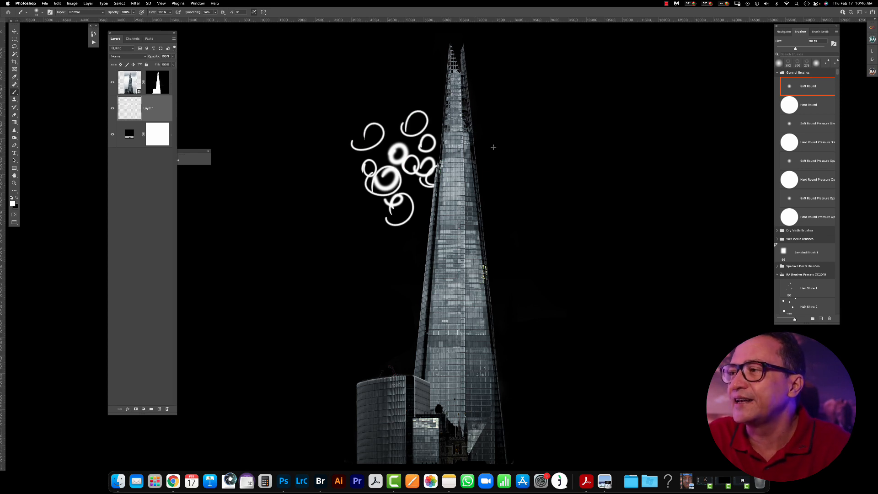
pyautogui.moveTo(492, 145)
pyautogui.mouseDown()
pyautogui.moveTo(520, 133)
pyautogui.moveTo(493, 133)
pyautogui.mouseUp()
pyautogui.moveTo(491, 198); pyautogui.dragTo(477, 168)
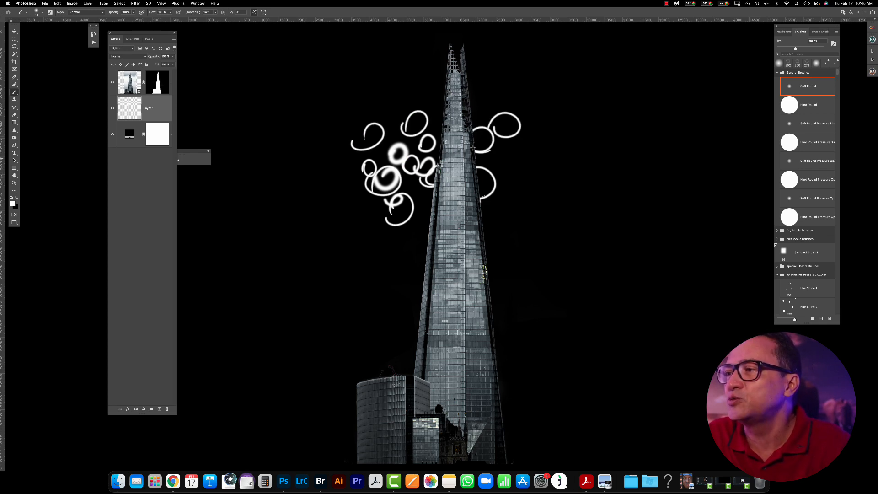
pyautogui.moveTo(466, 130)
pyautogui.mouseDown()
pyautogui.moveTo(473, 134)
pyautogui.moveTo(411, 137)
pyautogui.moveTo(413, 146)
pyautogui.mouseUp()
pyautogui.moveTo(434, 176); pyautogui.dragTo(430, 195)
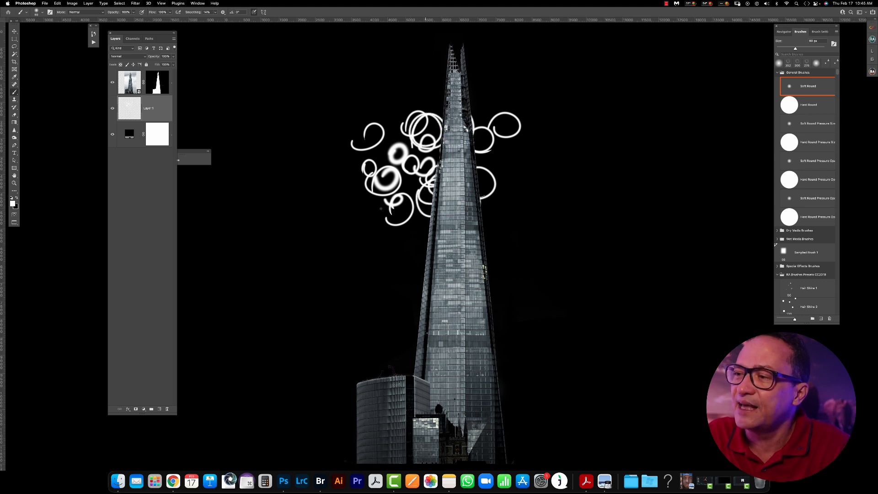
pyautogui.moveTo(381, 208)
pyautogui.mouseDown()
pyautogui.moveTo(363, 199)
pyautogui.moveTo(380, 220)
pyautogui.moveTo(356, 175)
pyautogui.moveTo(373, 182)
pyautogui.moveTo(373, 166)
pyautogui.moveTo(402, 165)
pyautogui.moveTo(344, 167)
pyautogui.moveTo(390, 179)
pyautogui.moveTo(363, 234)
pyautogui.moveTo(391, 211)
pyautogui.mouseUp()
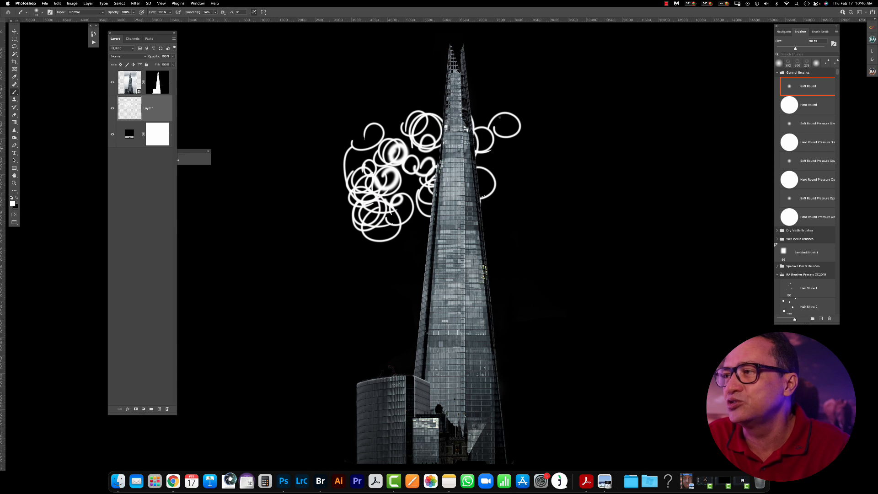
pyautogui.moveTo(500, 118)
pyautogui.mouseDown()
pyautogui.moveTo(483, 97)
pyautogui.moveTo(503, 150)
pyautogui.moveTo(489, 235)
pyautogui.moveTo(518, 218)
pyautogui.moveTo(521, 185)
pyautogui.moveTo(487, 187)
pyautogui.mouseUp()
pyautogui.moveTo(414, 237)
pyautogui.mouseDown()
pyautogui.moveTo(409, 257)
pyautogui.moveTo(428, 224)
pyautogui.mouseUp()
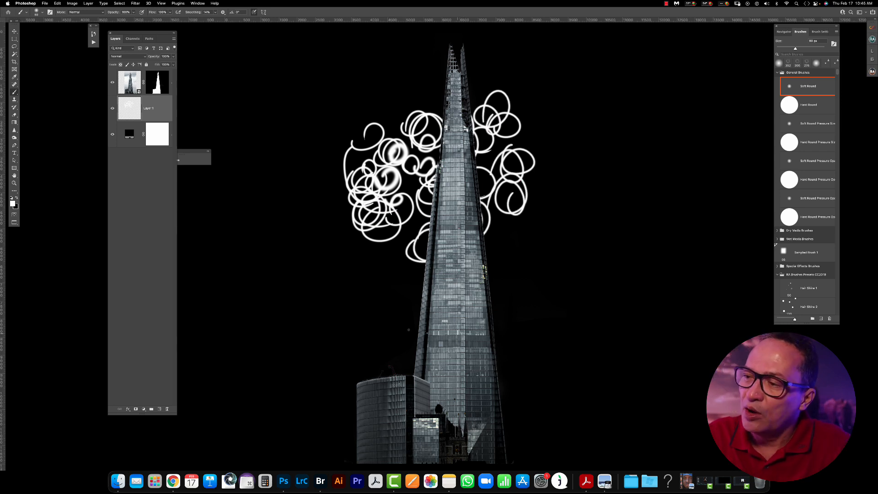
# - Paint clusters of white loops on both sides of the tower's lower half
pyautogui.moveTo(403, 324); pyautogui.dragTo(398, 319)
pyautogui.moveTo(357, 343)
pyautogui.mouseDown()
pyautogui.moveTo(356, 353)
pyautogui.moveTo(384, 336)
pyautogui.mouseUp()
pyautogui.moveTo(492, 298)
pyautogui.mouseDown()
pyautogui.moveTo(526, 307)
pyautogui.moveTo(523, 286)
pyautogui.mouseUp()
pyautogui.moveTo(513, 320)
pyautogui.mouseDown()
pyautogui.moveTo(503, 343)
pyautogui.moveTo(515, 329)
pyautogui.mouseUp()
pyautogui.moveTo(409, 303)
pyautogui.mouseDown()
pyautogui.moveTo(403, 315)
pyautogui.moveTo(420, 359)
pyautogui.moveTo(409, 325)
pyautogui.mouseUp()
pyautogui.moveTo(367, 330)
pyautogui.mouseDown()
pyautogui.moveTo(412, 343)
pyautogui.moveTo(430, 310)
pyautogui.mouseUp()
pyautogui.moveTo(492, 293)
pyautogui.mouseDown()
pyautogui.moveTo(545, 249)
pyautogui.moveTo(561, 267)
pyautogui.mouseUp()
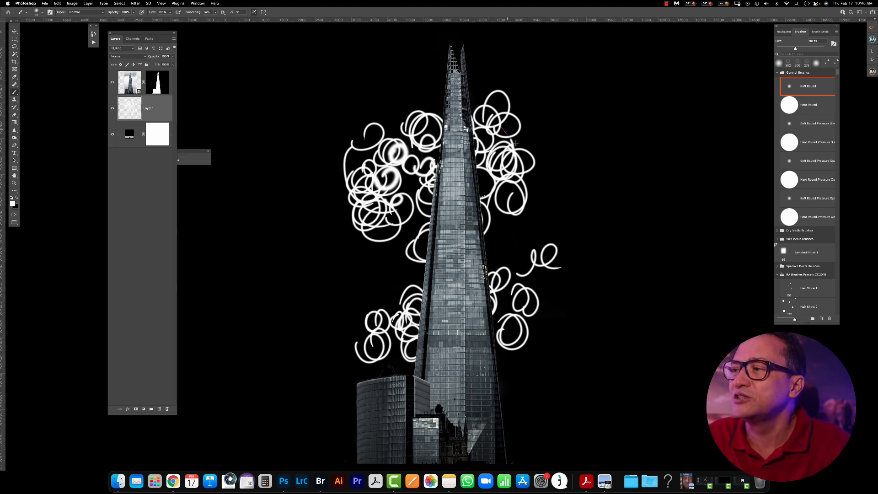
# - Thicken the loop clusters around the tower's upper half with additional white strokes
pyautogui.moveTo(401, 210)
pyautogui.mouseDown()
pyautogui.moveTo(428, 180)
pyautogui.moveTo(411, 174)
pyautogui.mouseUp()
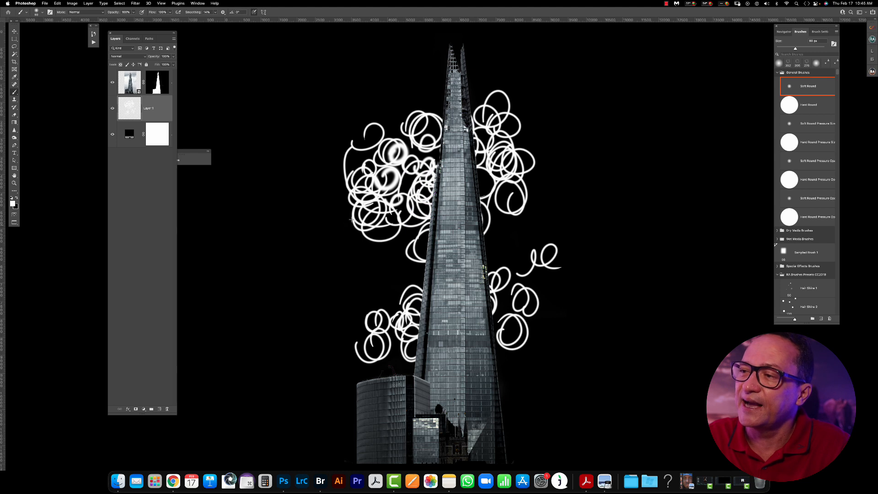
pyautogui.moveTo(352, 206); pyautogui.dragTo(361, 215)
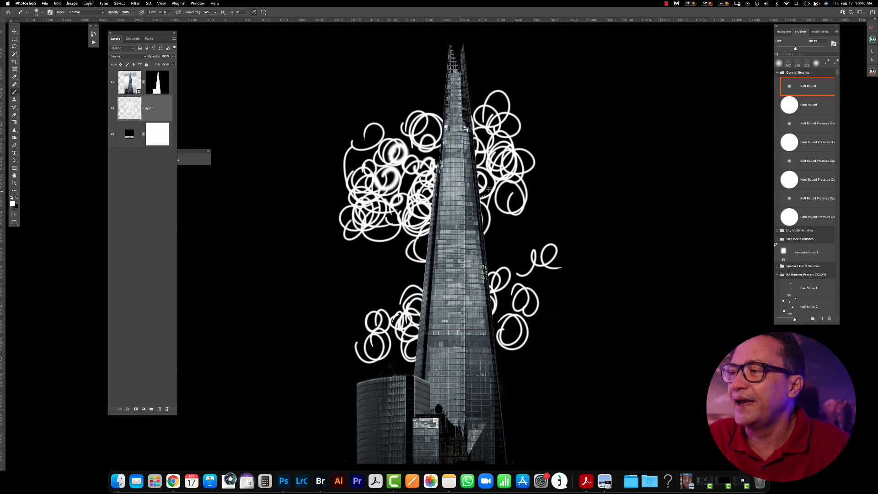
pyautogui.moveTo(521, 161)
pyautogui.mouseDown()
pyautogui.moveTo(508, 145)
pyautogui.moveTo(547, 138)
pyautogui.mouseUp()
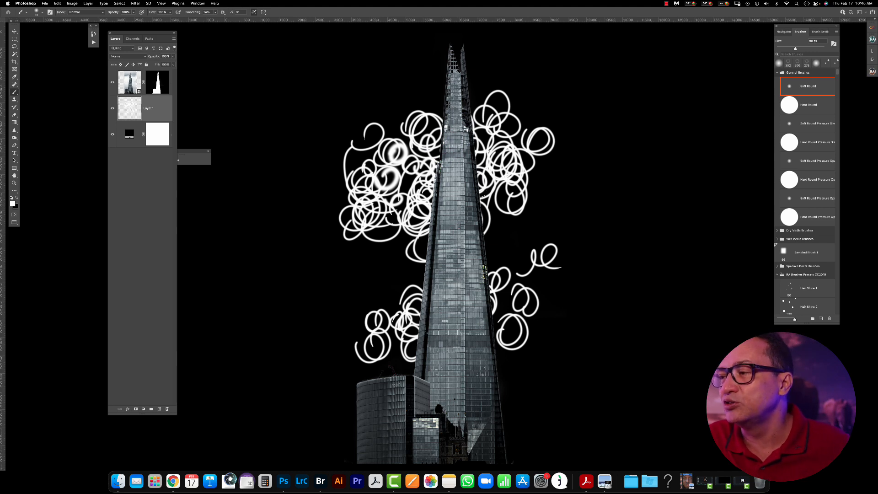
# - Extend the lower-right loops and scatter small white loops in the empty areas around the tower and above the upper clusters
pyautogui.moveTo(513, 259)
pyautogui.mouseDown()
pyautogui.moveTo(525, 266)
pyautogui.moveTo(506, 276)
pyautogui.mouseUp()
pyautogui.moveTo(511, 322)
pyautogui.mouseDown()
pyautogui.moveTo(521, 293)
pyautogui.moveTo(519, 312)
pyautogui.mouseUp()
pyautogui.moveTo(387, 359); pyautogui.dragTo(391, 362)
pyautogui.moveTo(353, 411)
pyautogui.mouseDown()
pyautogui.moveTo(340, 426)
pyautogui.moveTo(348, 414)
pyautogui.mouseUp()
pyautogui.moveTo(319, 278)
pyautogui.mouseDown()
pyautogui.moveTo(330, 286)
pyautogui.moveTo(386, 267)
pyautogui.mouseUp()
pyautogui.moveTo(513, 223); pyautogui.dragTo(523, 220)
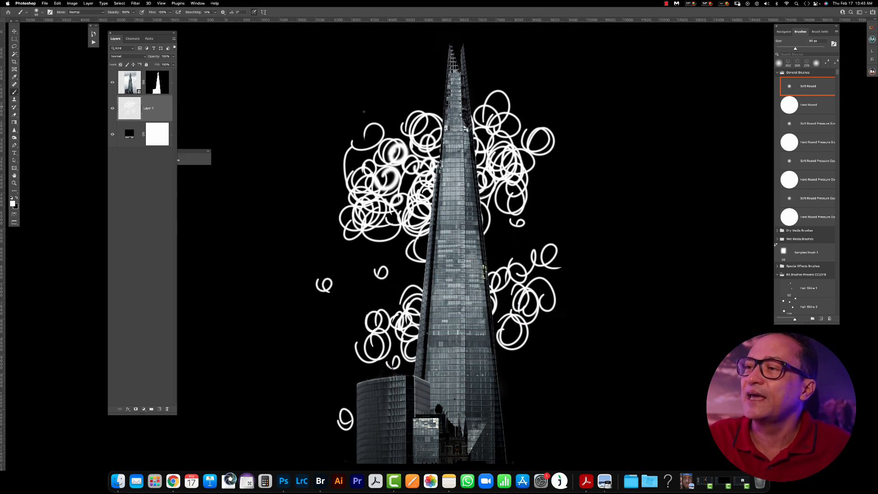
pyautogui.moveTo(343, 109); pyautogui.dragTo(338, 118)
pyautogui.moveTo(389, 105); pyautogui.dragTo(424, 80)
pyautogui.moveTo(533, 95); pyautogui.dragTo(544, 91)
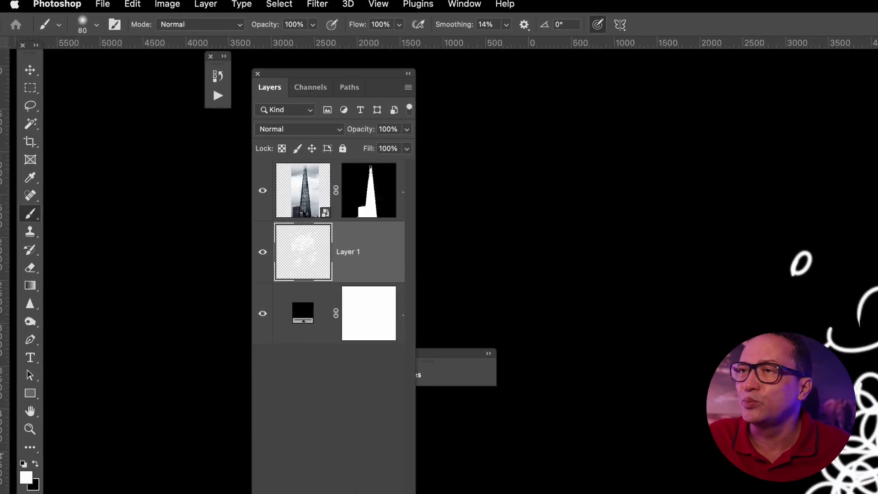
# - Apply a Motion Blur to the painted loops with an angle of 27° and a distance of 2000 pixels
pyautogui.click(317, 4)
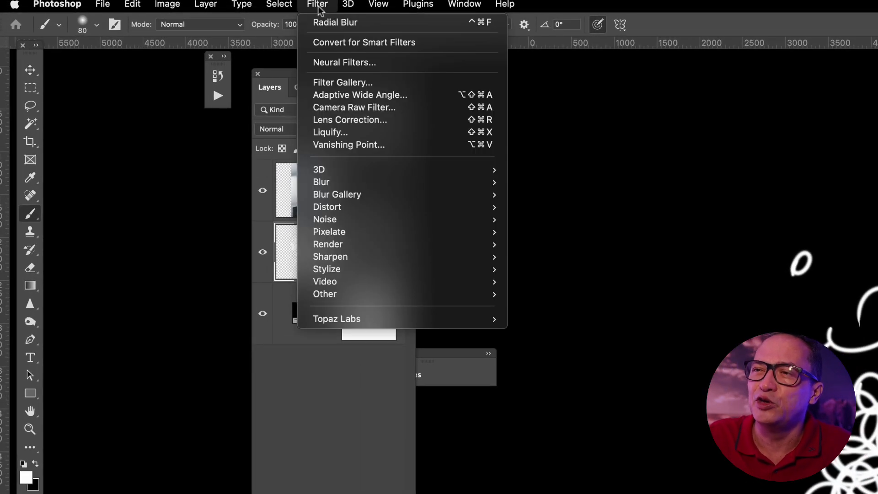
pyautogui.moveTo(355, 183)
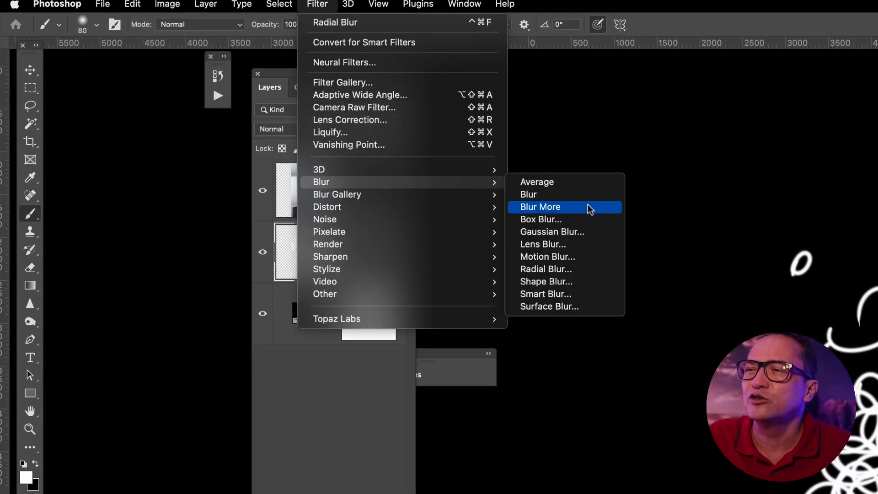
pyautogui.click(586, 260)
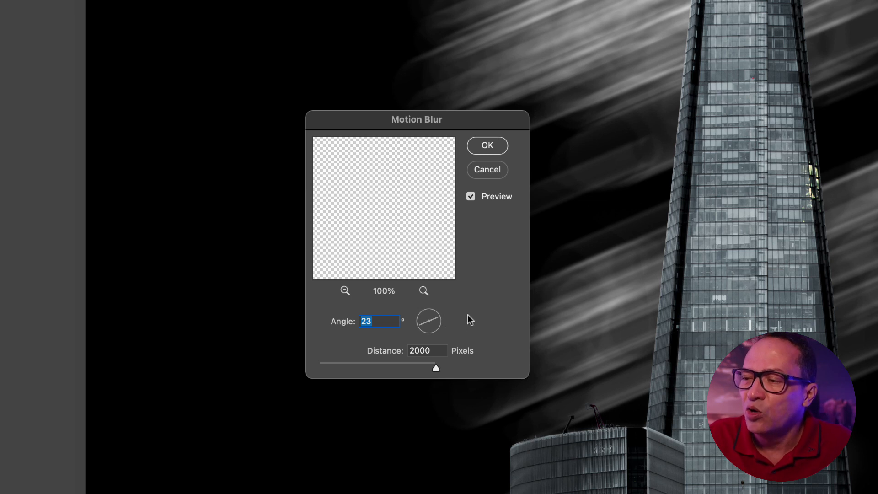
pyautogui.moveTo(439, 320)
pyautogui.mouseDown()
pyautogui.moveTo(451, 329)
pyautogui.moveTo(435, 320)
pyautogui.moveTo(443, 318)
pyautogui.mouseUp()
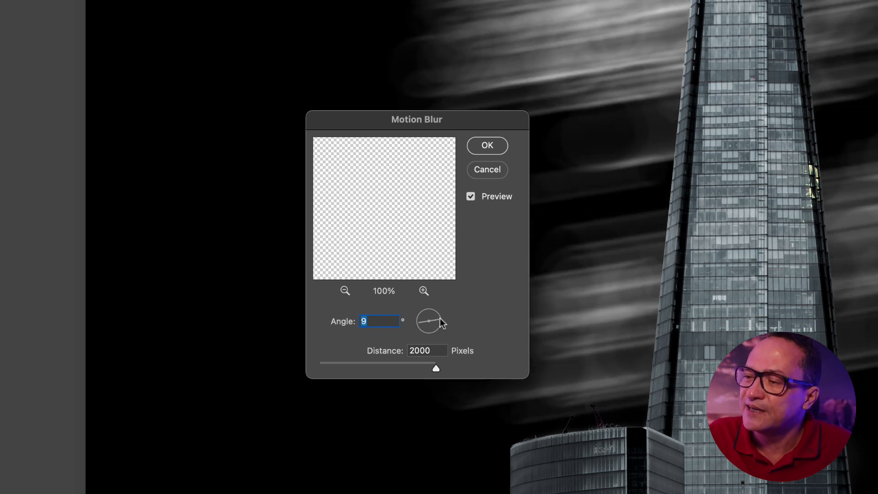
pyautogui.moveTo(441, 322); pyautogui.dragTo(445, 320)
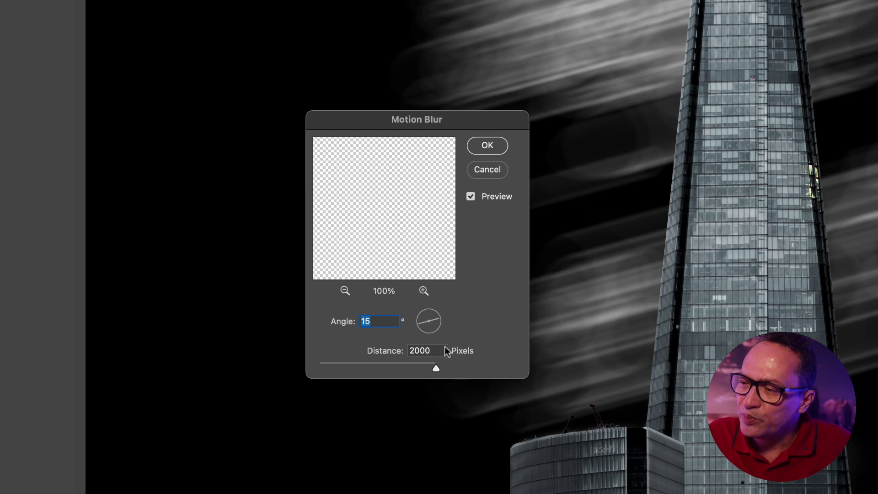
pyautogui.moveTo(437, 319); pyautogui.dragTo(438, 315)
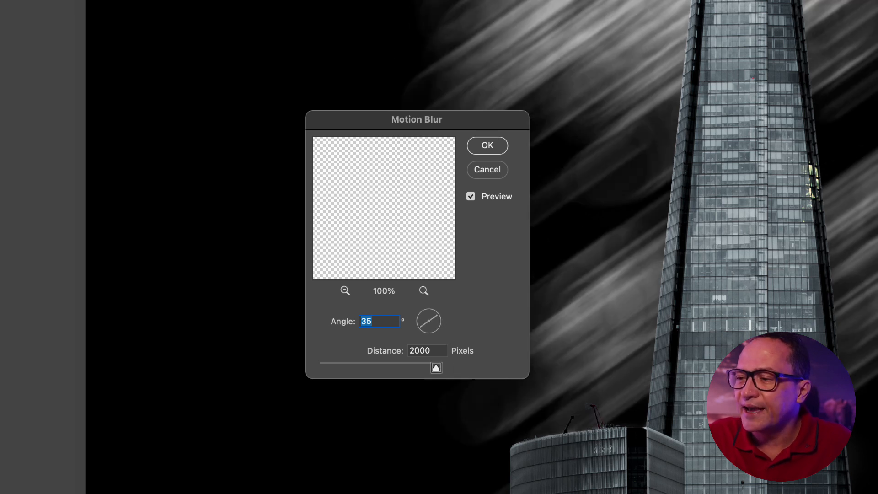
pyautogui.moveTo(391, 373); pyautogui.dragTo(390, 373)
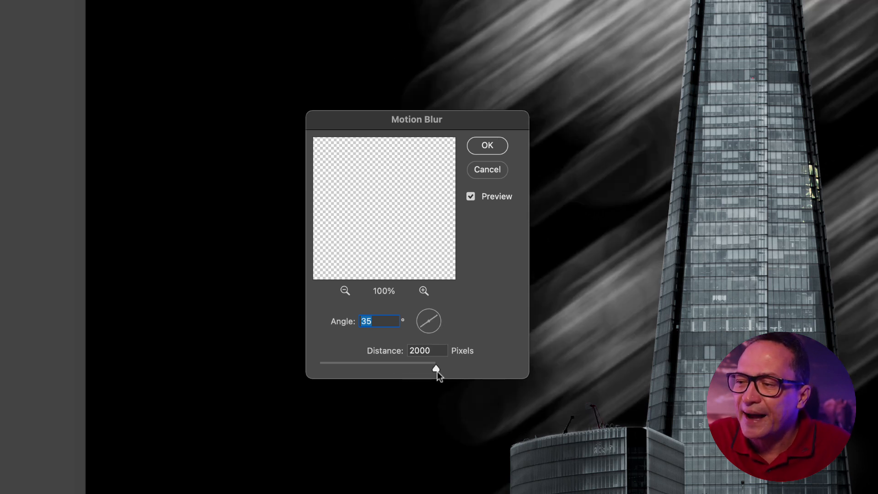
pyautogui.press('Tab')
pyautogui.moveTo(436, 316); pyautogui.dragTo(443, 318)
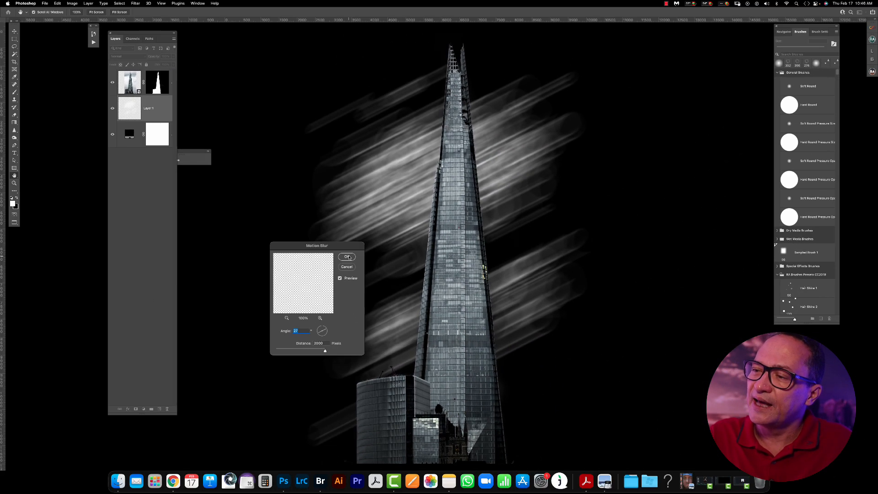
pyautogui.click(454, 170)
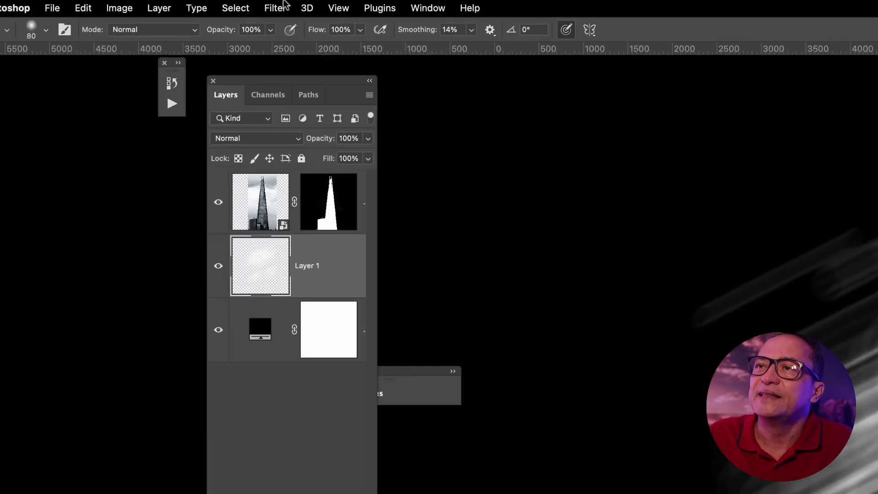
# - Reapply the same Motion Blur to the painted layer two more times to smooth the streaks
pyautogui.click(276, 7)
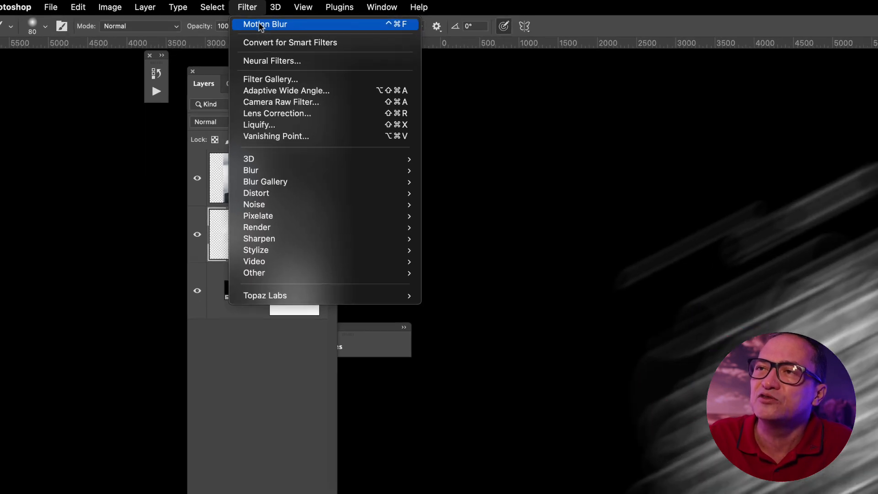
pyautogui.click(290, 28)
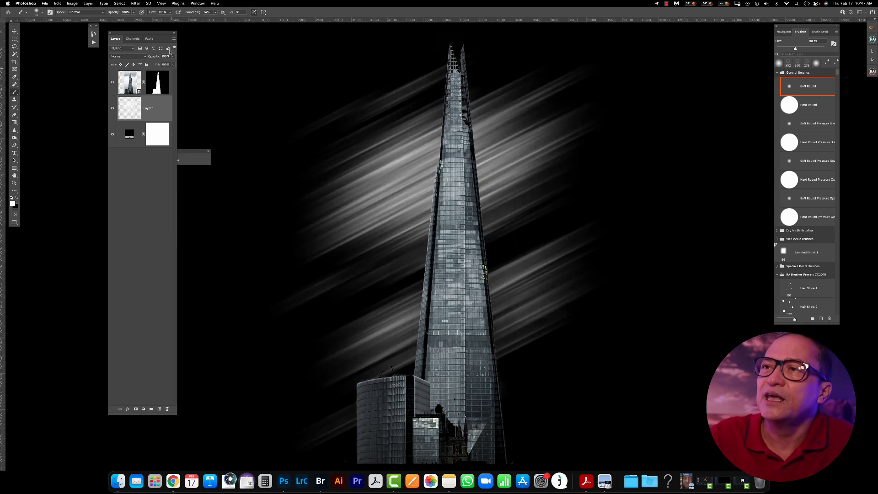
pyautogui.click(135, 3)
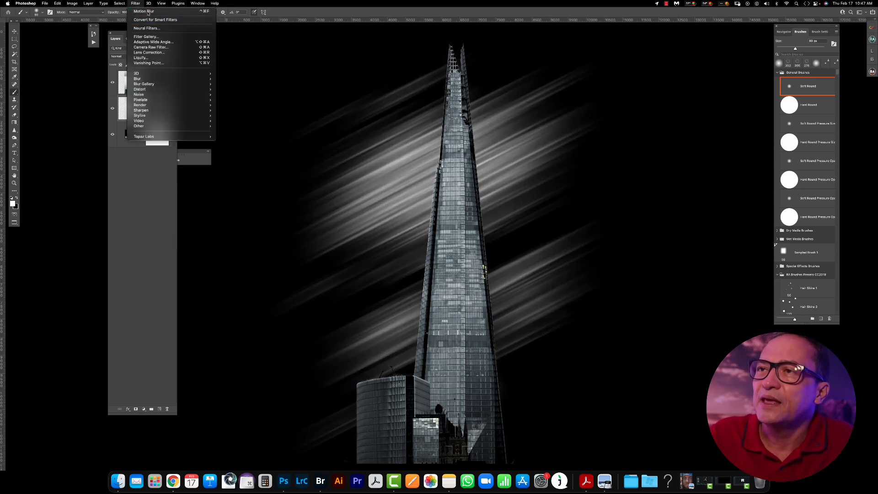
pyautogui.click(147, 12)
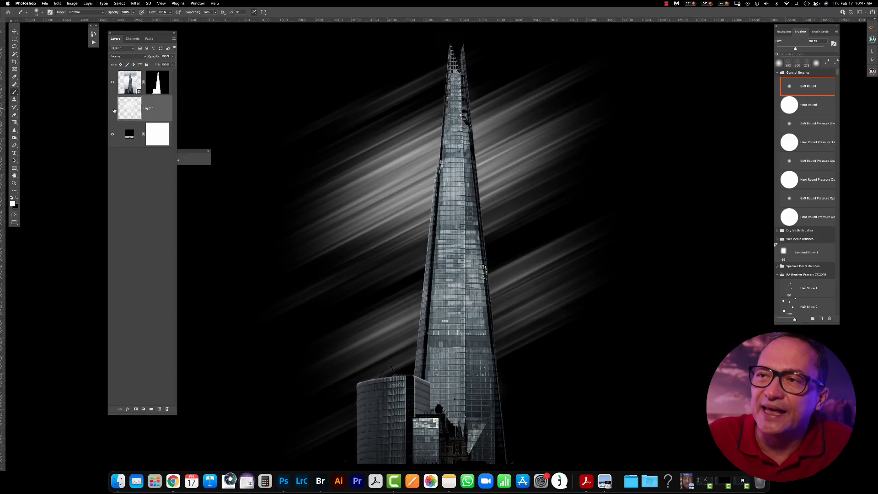
# - Hide the blurred streak layer and switch to the open blue-sky photo document _MG_7575-1
pyautogui.click(114, 109)
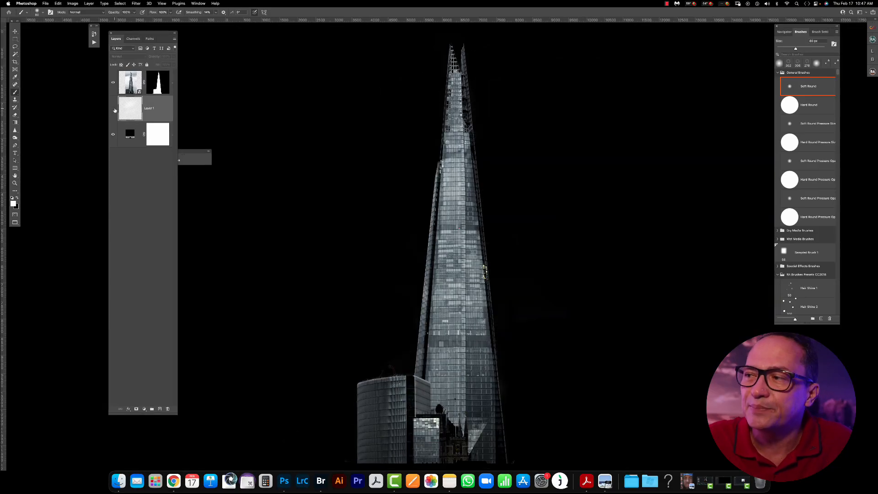
pyautogui.click(199, 3)
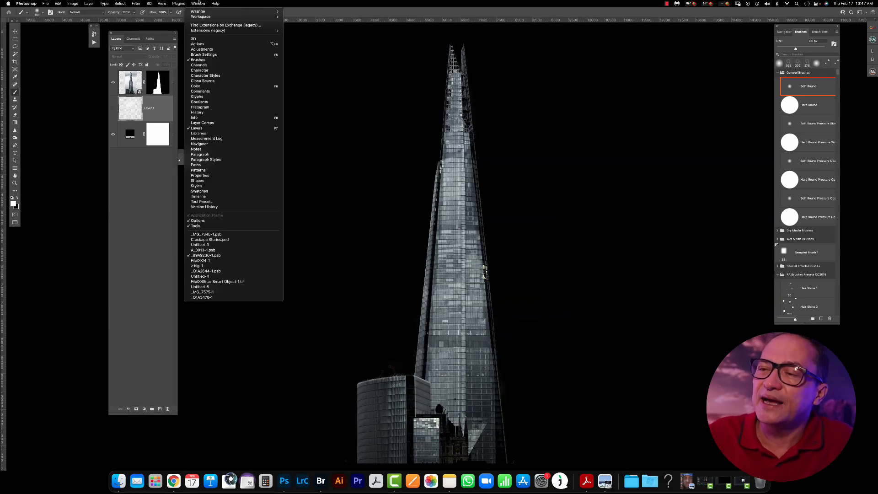
pyautogui.click(222, 294)
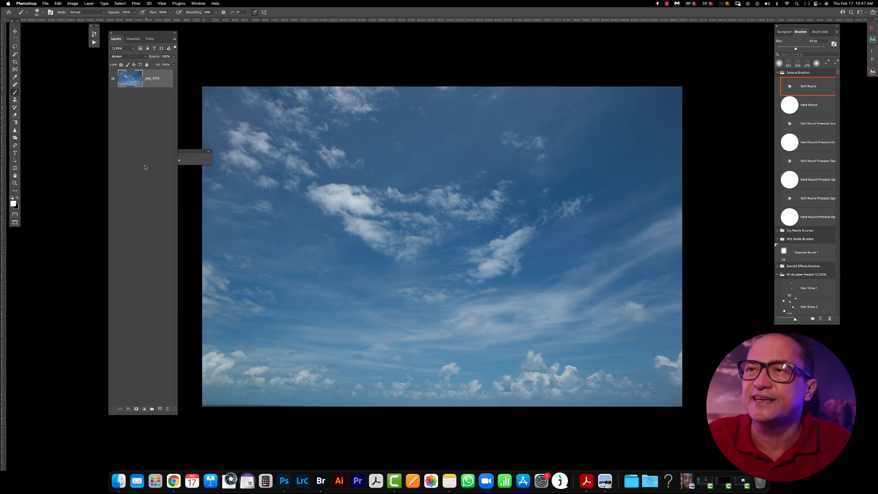
# - Apply a Radial Blur to the sky twice, with amount 100, Zoom method, Good quality and the blur center placed near the bottom middle
pyautogui.click(137, 3)
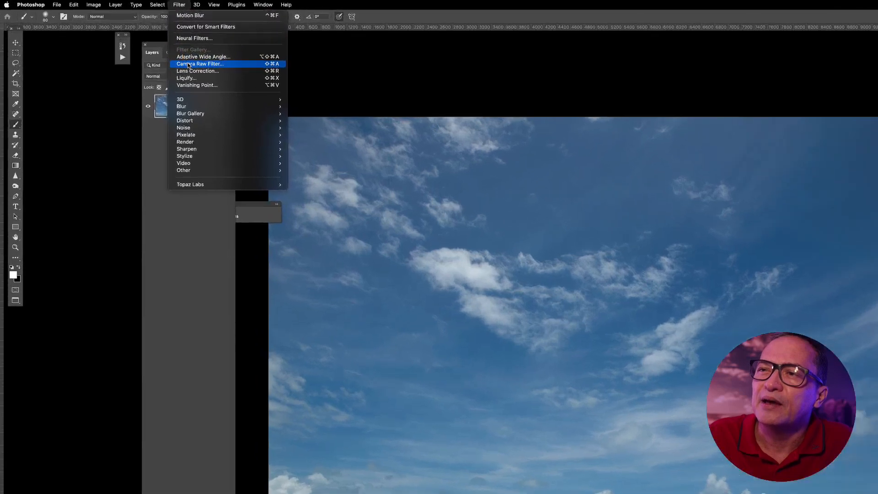
pyautogui.moveTo(166, 80)
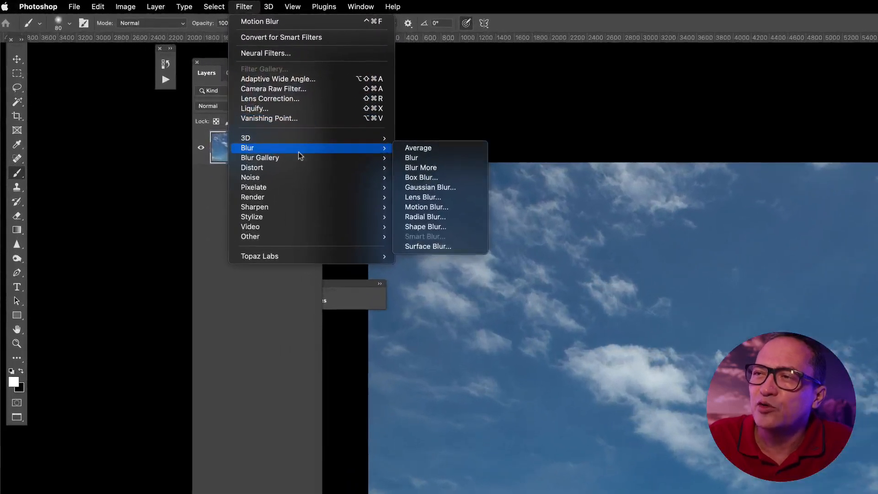
pyautogui.click(447, 216)
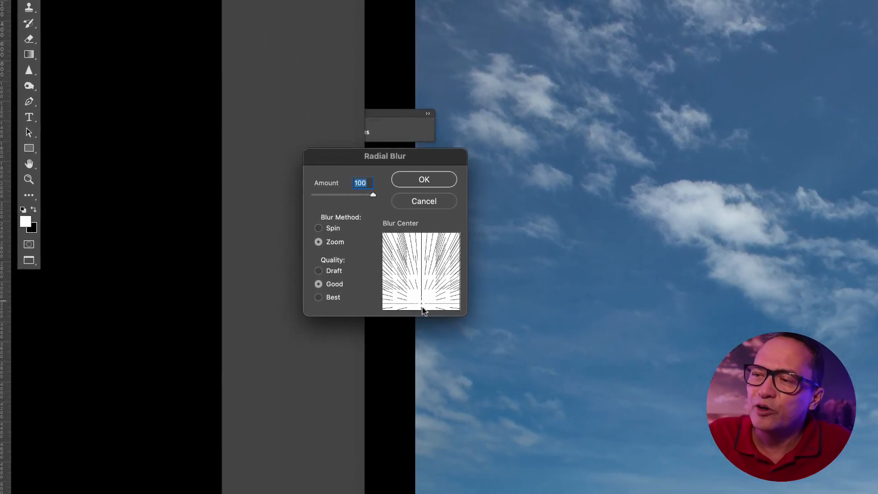
pyautogui.moveTo(422, 308)
pyautogui.mouseDown()
pyautogui.moveTo(421, 268)
pyautogui.moveTo(419, 300)
pyautogui.mouseUp()
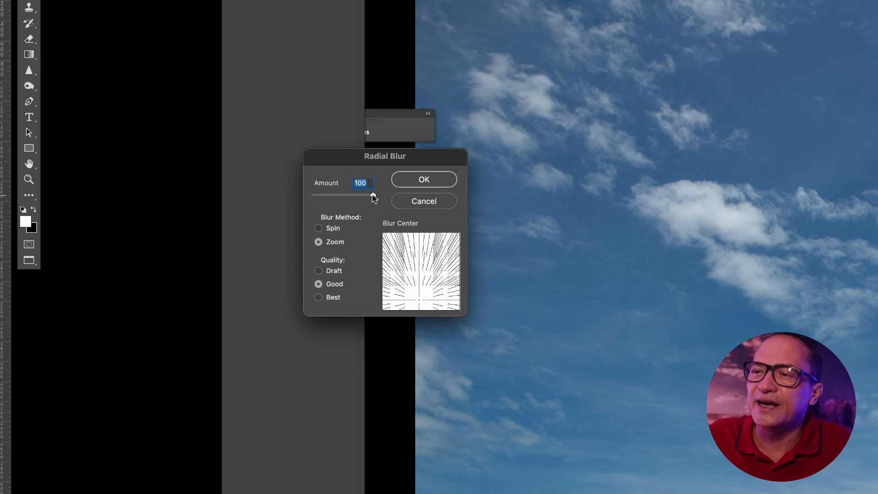
pyautogui.click(334, 230)
pyautogui.click(333, 242)
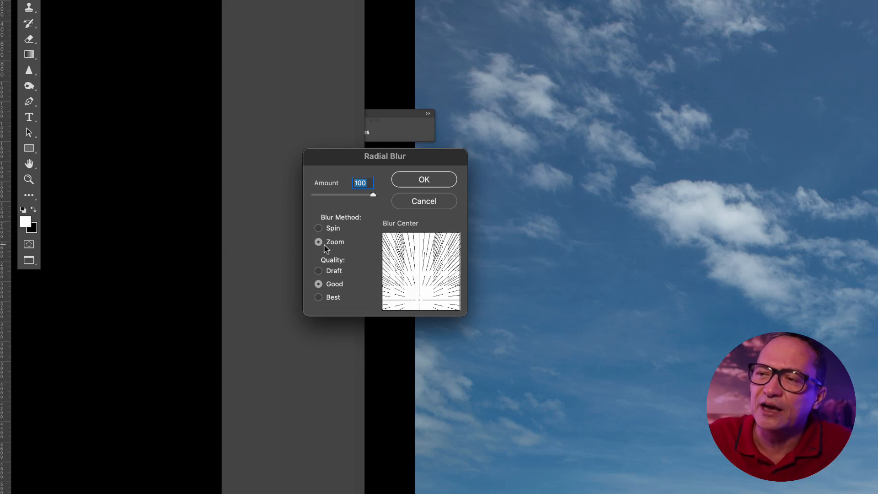
pyautogui.click(435, 182)
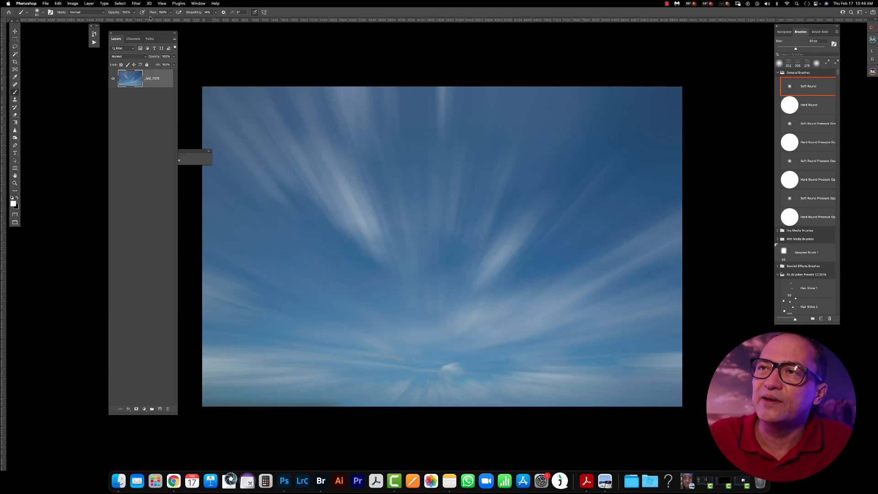
pyautogui.click(136, 3)
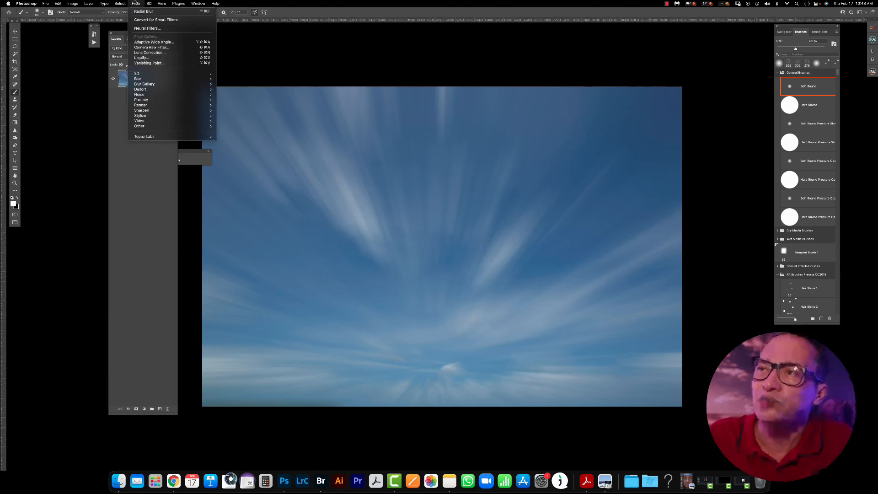
pyautogui.click(137, 12)
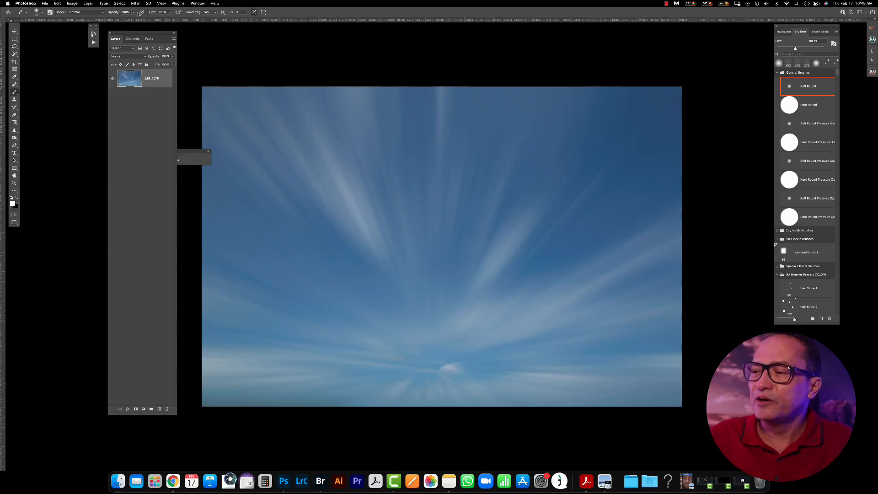
# - Select the entire blurred sky and compare its Red, Green and Blue channels one by one
pyautogui.press('super+a')
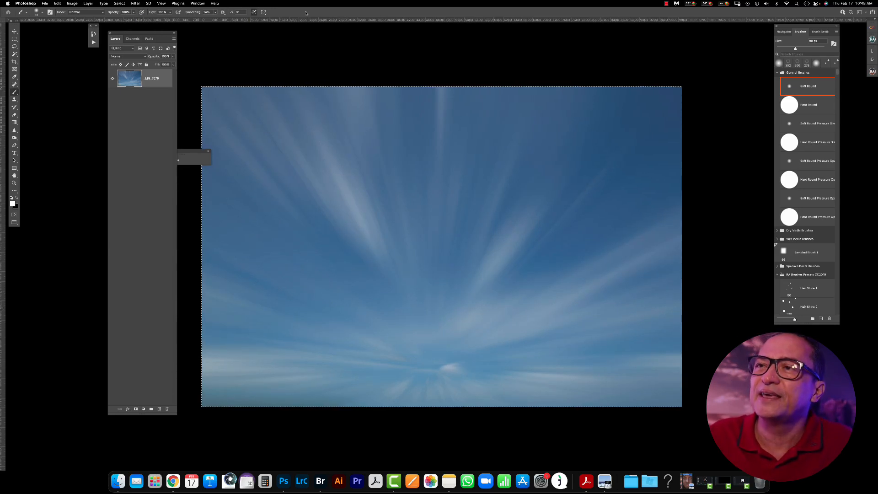
pyautogui.click(132, 38)
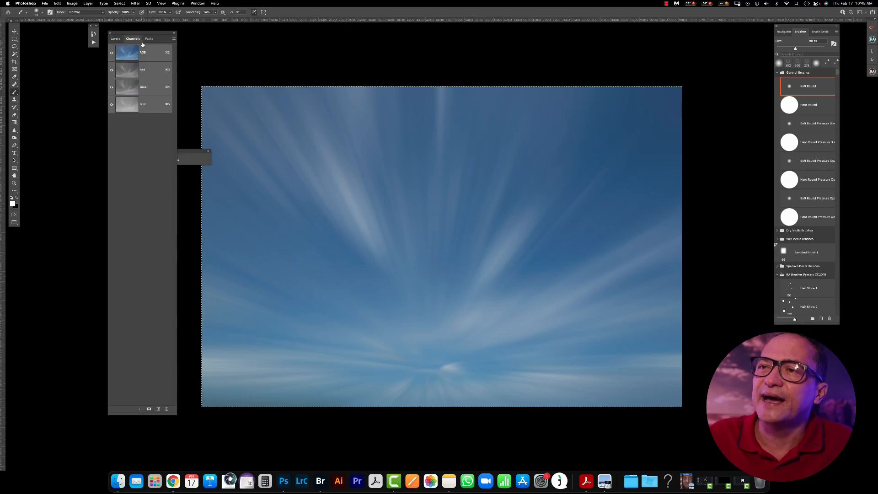
pyautogui.click(147, 69)
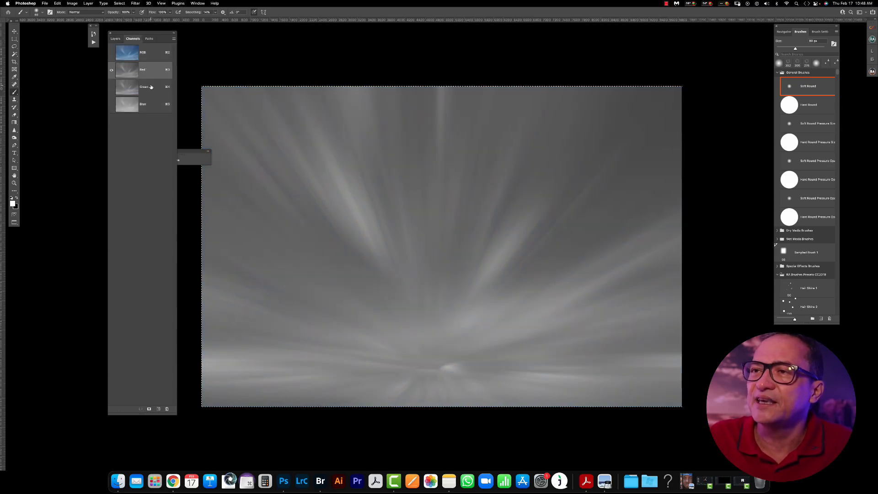
pyautogui.click(151, 88)
pyautogui.click(152, 103)
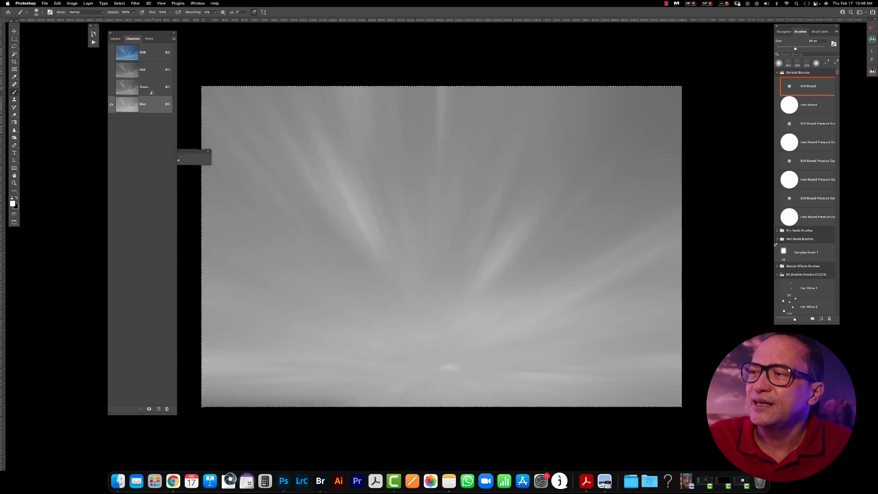
# - Duplicate the Red channel as Red copy in _MG_7575-1 and display only the duplicate
pyautogui.click(153, 74)
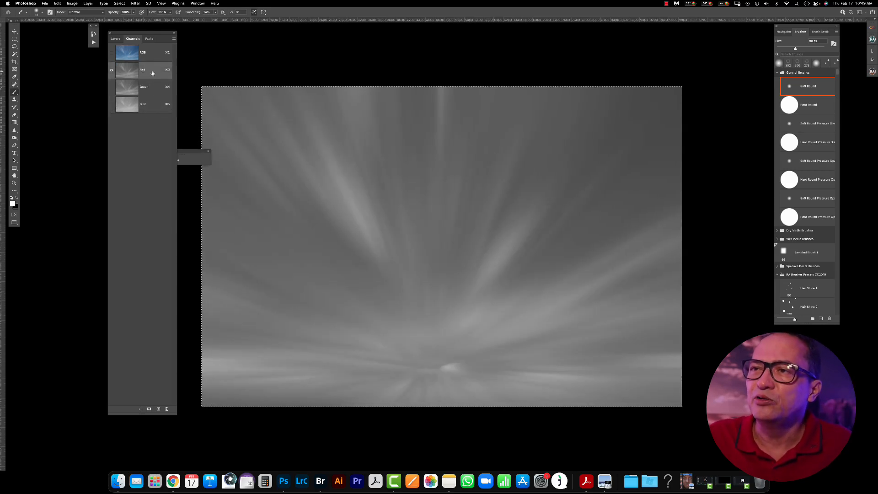
pyautogui.rightClick(152, 73)
pyautogui.click(167, 75)
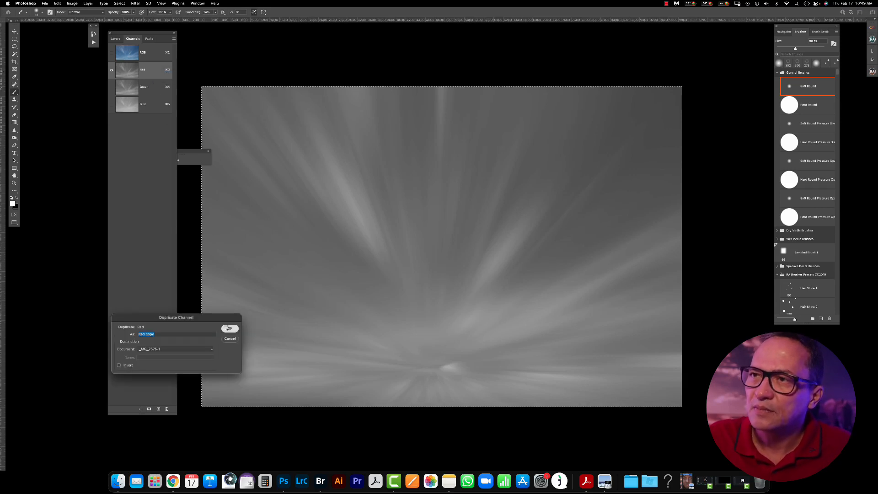
pyautogui.click(229, 329)
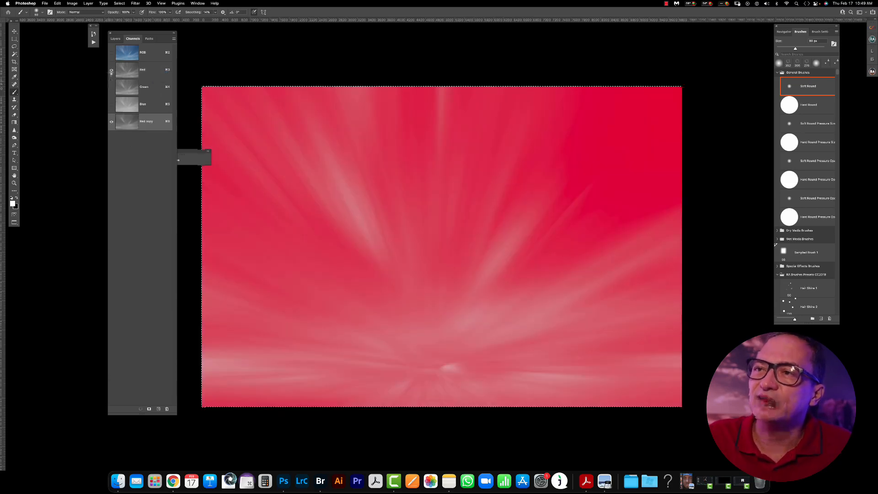
pyautogui.click(111, 72)
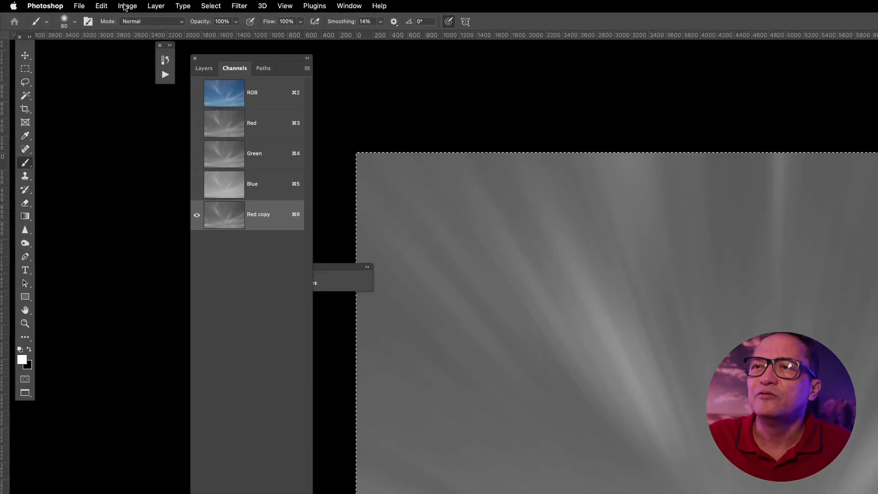
# - Apply Levels to the Red copy channel with the black input at about 90 and the white input at 182
pyautogui.click(104, 5)
pyautogui.moveTo(121, 31)
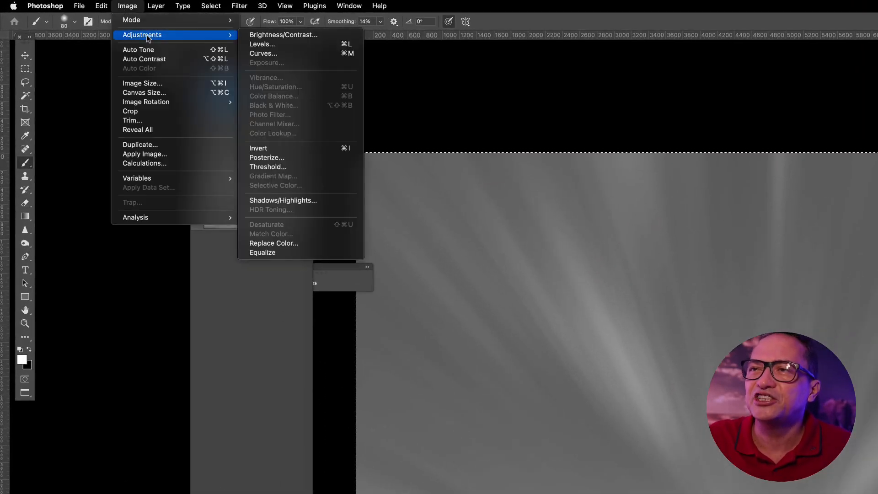
pyautogui.click(290, 44)
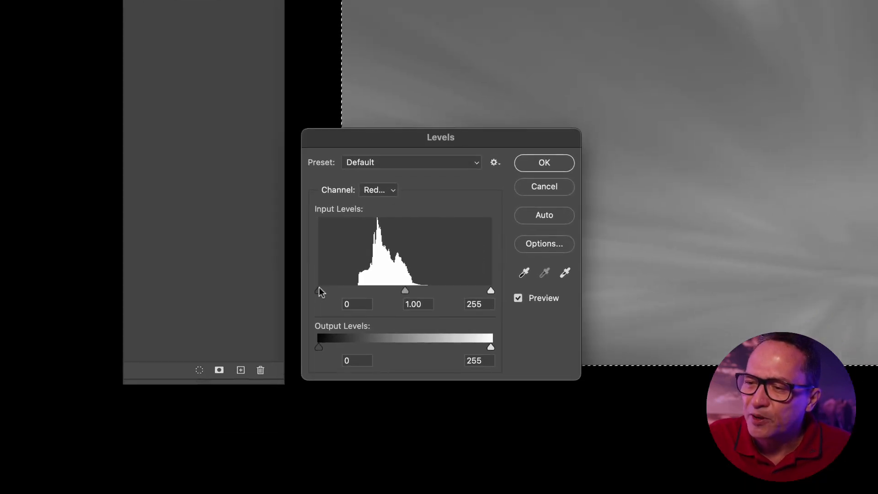
pyautogui.moveTo(319, 290); pyautogui.dragTo(377, 296)
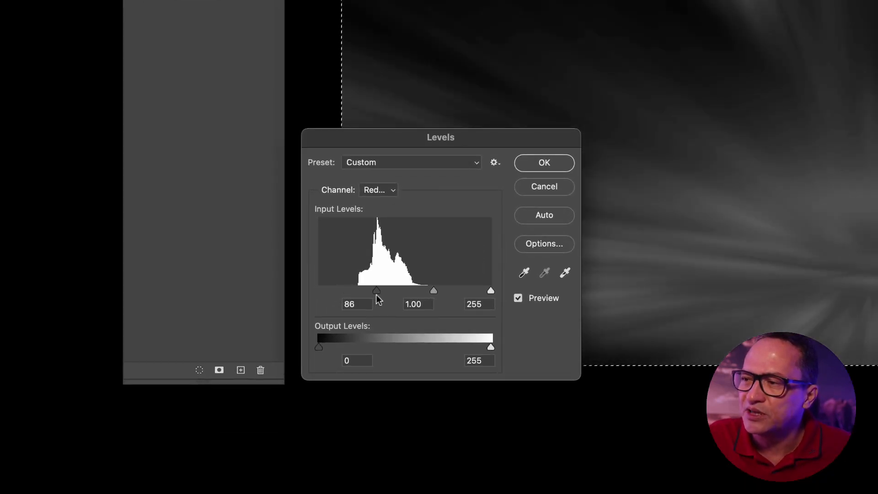
pyautogui.moveTo(491, 292); pyautogui.dragTo(439, 299)
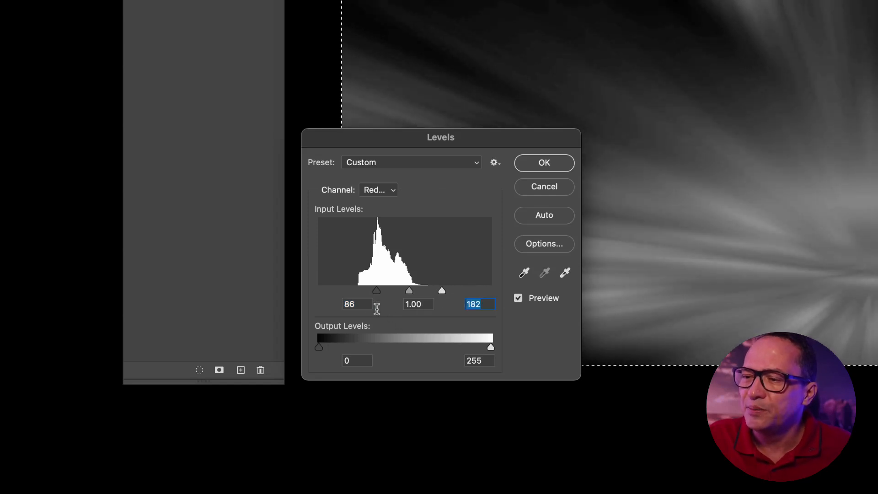
pyautogui.moveTo(377, 292); pyautogui.dragTo(380, 293)
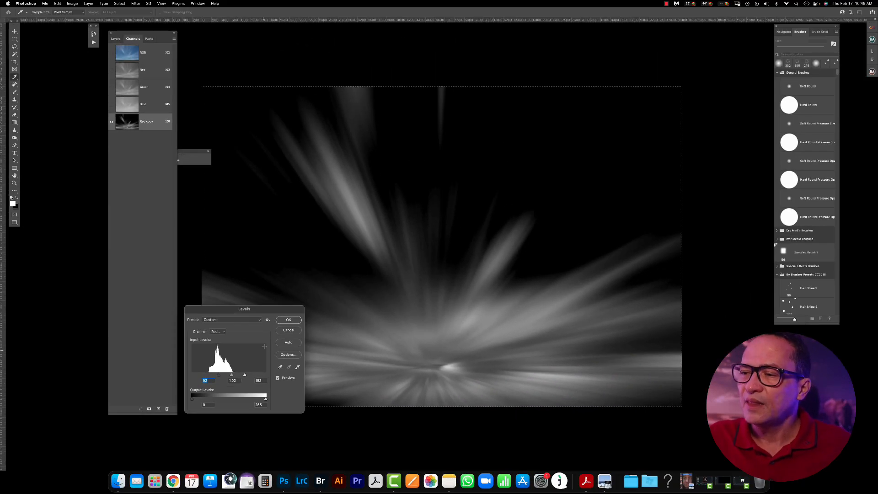
pyautogui.click(289, 320)
# - Copy the streaked channel and paste it into the tower document directly above the black fill layer
pyautogui.press('b')
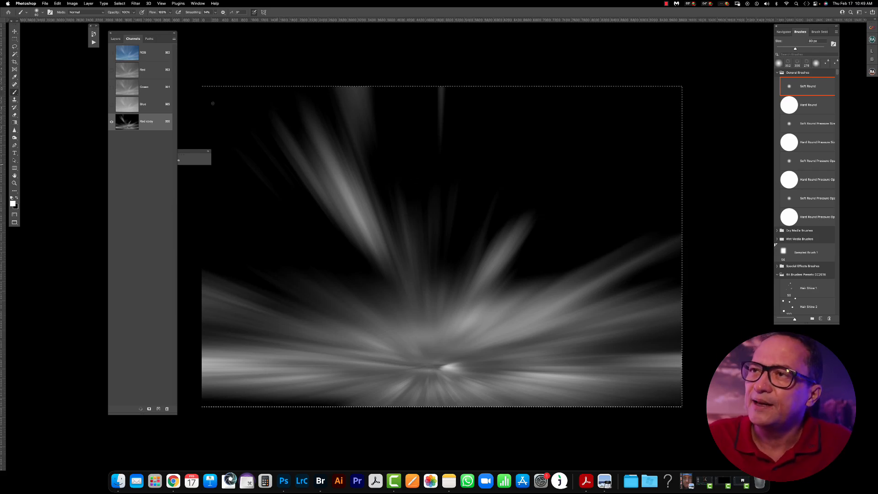
pyautogui.click(198, 3)
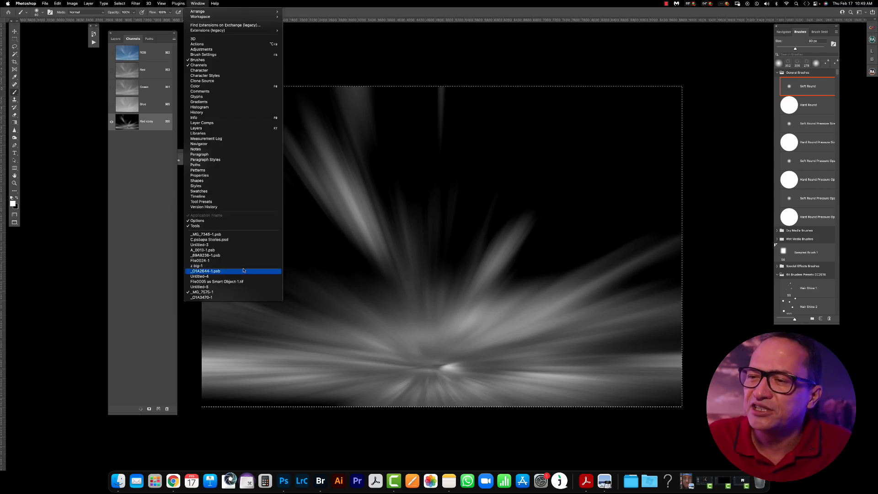
pyautogui.click(228, 256)
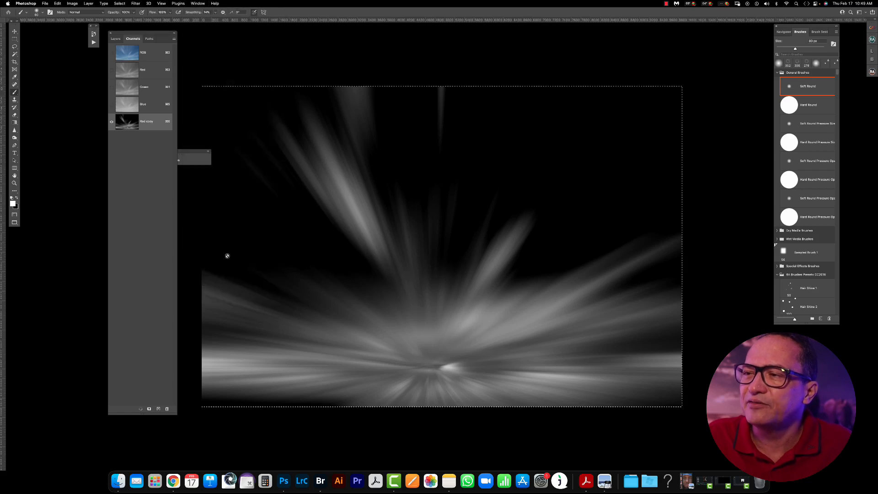
pyautogui.click(115, 39)
pyautogui.click(138, 136)
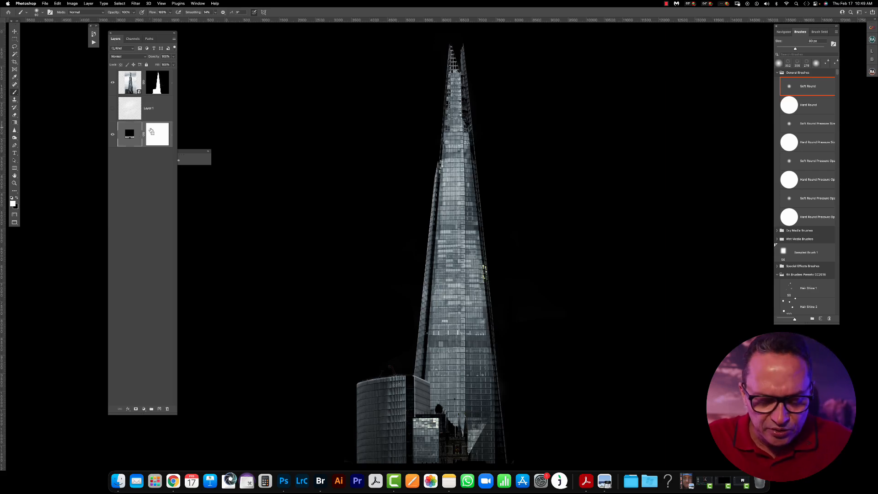
pyautogui.press('super+v')
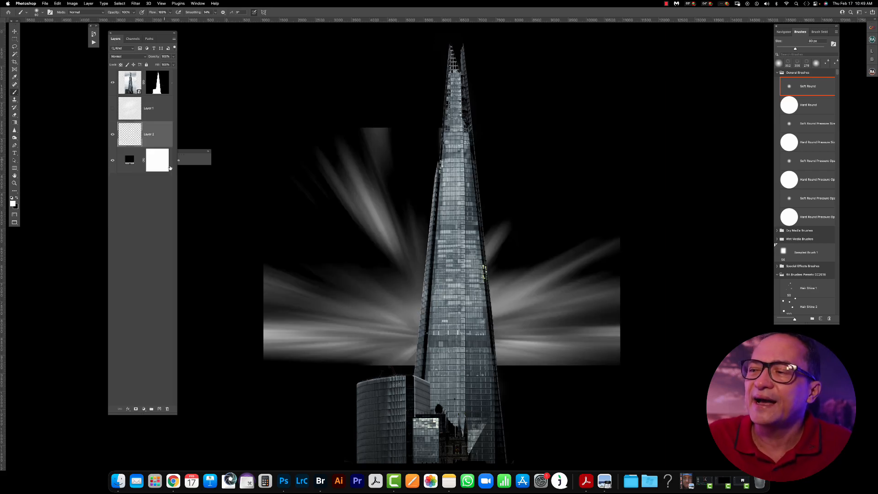
# - Enlarge the pasted cloud layer to fill the canvas and position its streaks radiating from behind the base of the tower
pyautogui.press('super+t')
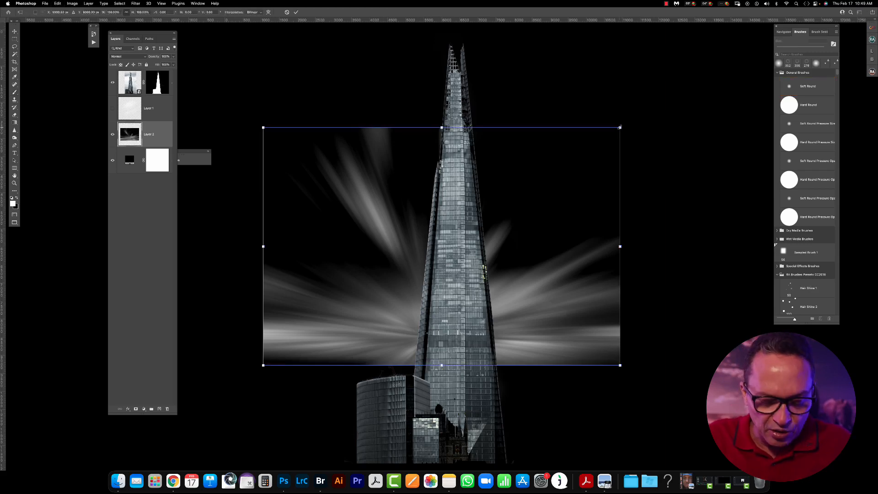
pyautogui.moveTo(620, 127); pyautogui.dragTo(769, 19)
pyautogui.moveTo(555, 224); pyautogui.dragTo(540, 143)
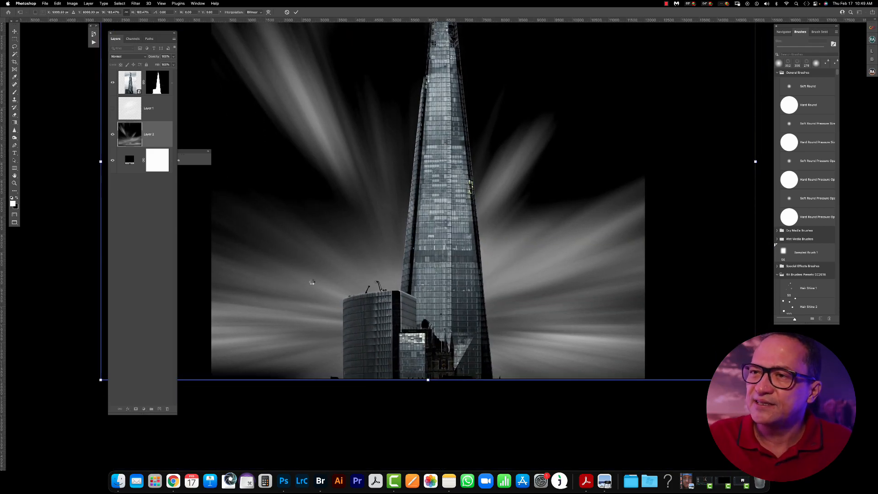
pyautogui.press('Return')
pyautogui.press('b')
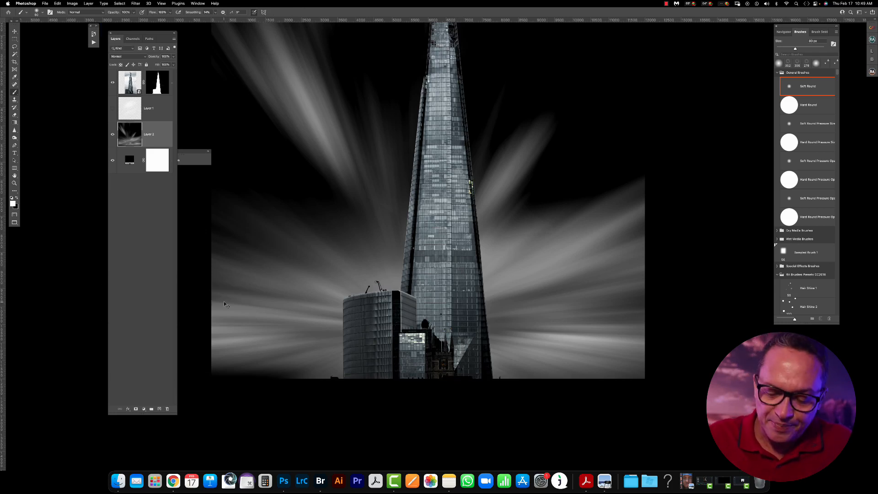
# - Reset the foreground and background colors to default and add a black-to-white Gradient Map adjustment using the Classic method
pyautogui.scroll(5, 224, 305)
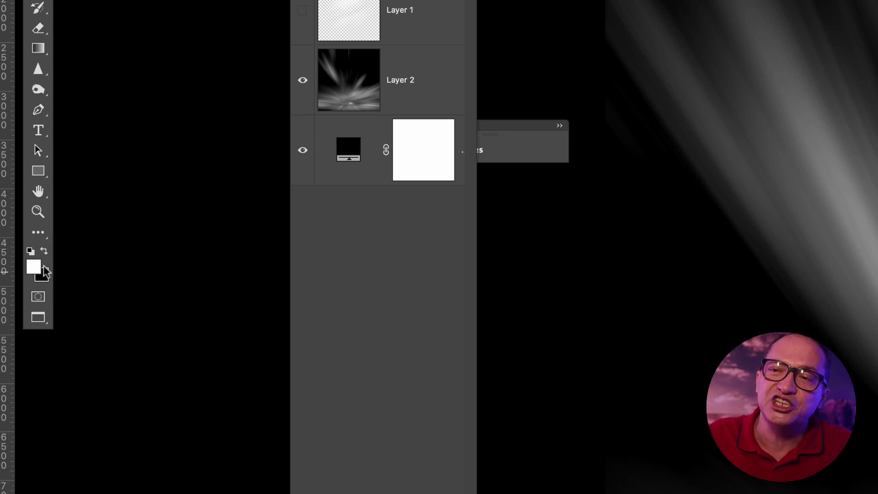
pyautogui.press('d')
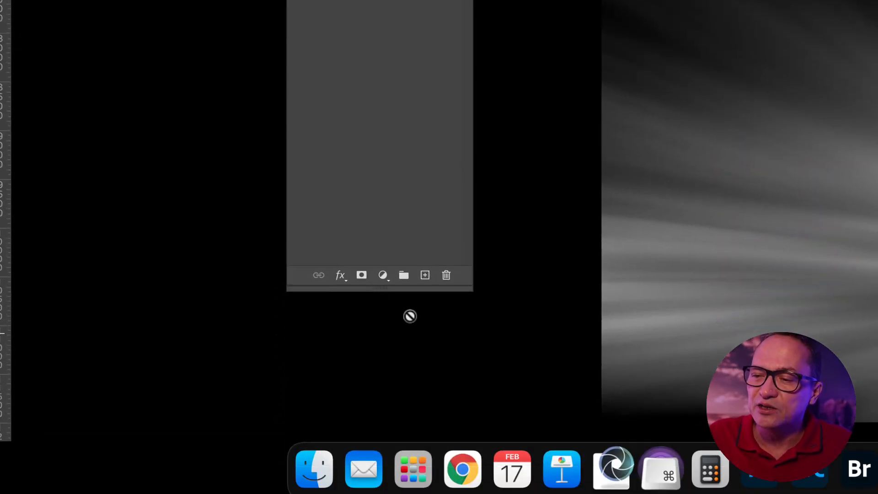
pyautogui.click(383, 275)
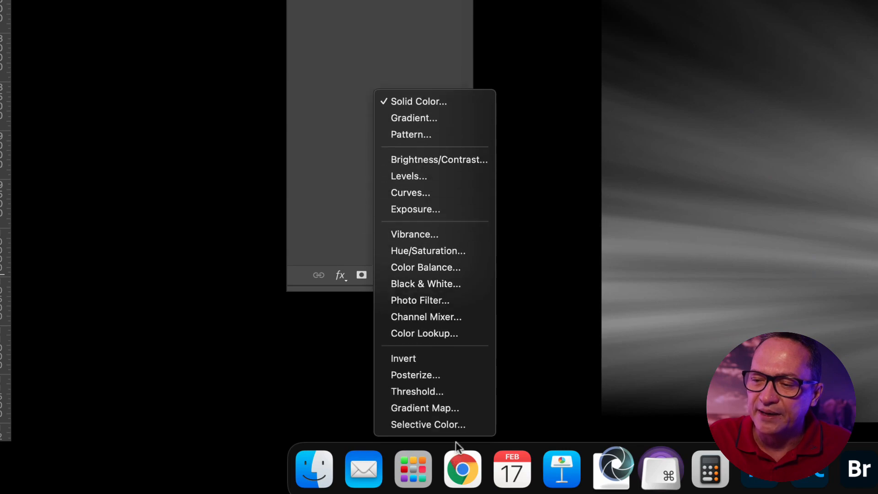
pyautogui.click(460, 408)
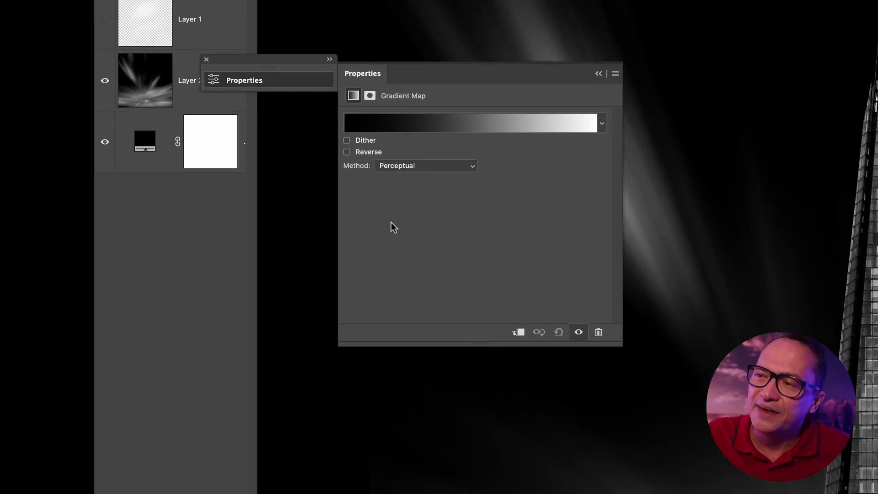
pyautogui.click(434, 166)
pyautogui.click(435, 192)
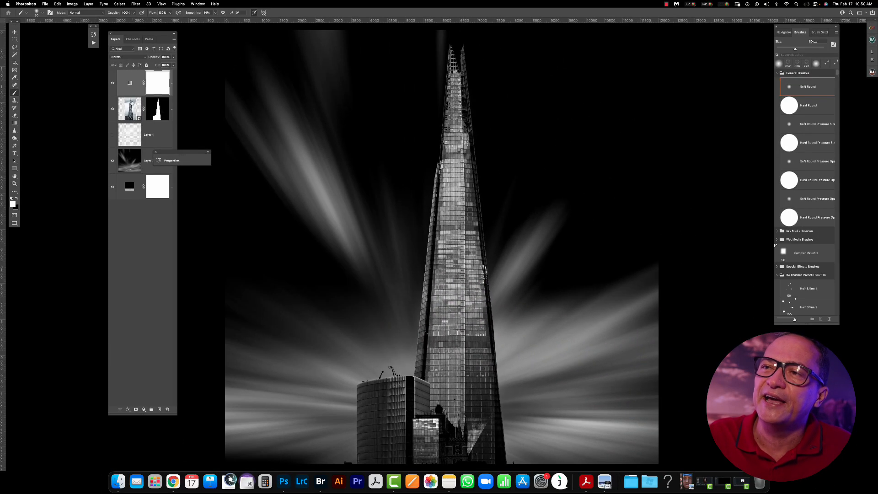
# - Clip the Gradient Map to the tower layer, and view the whole image fitted to the screen without panels
pyautogui.click(129, 88)
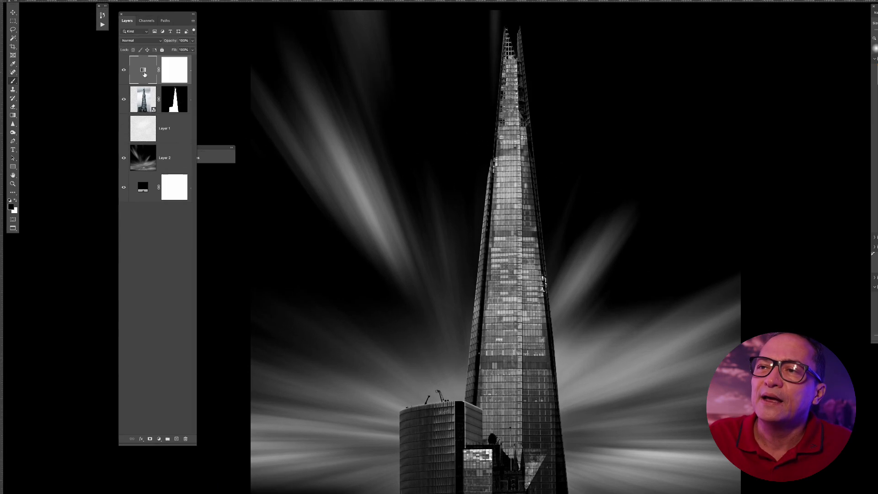
pyautogui.doubleClick(133, 92)
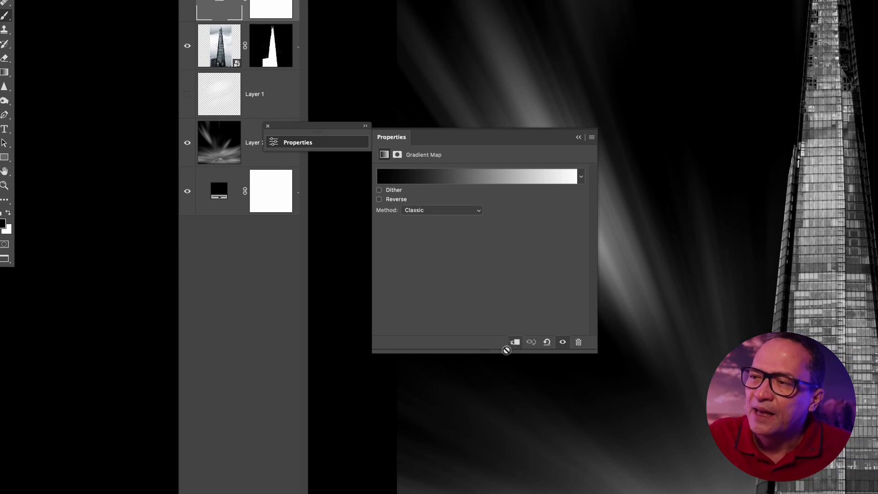
pyautogui.click(516, 342)
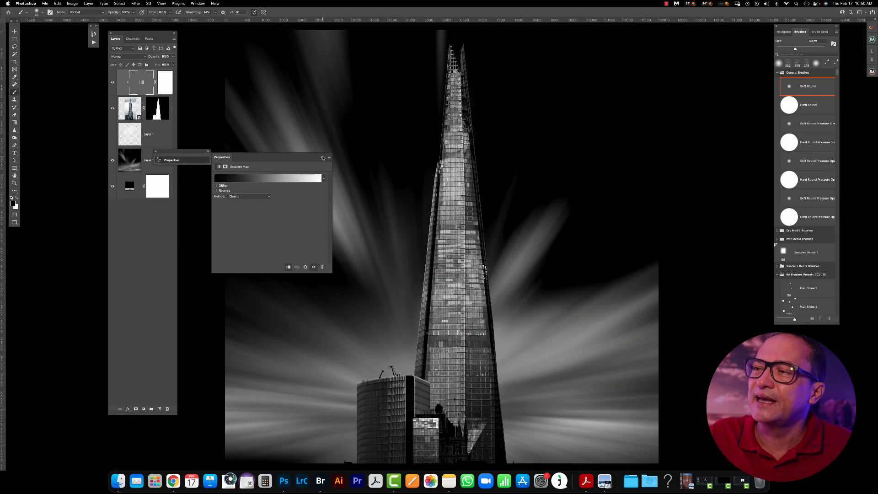
pyautogui.click(323, 158)
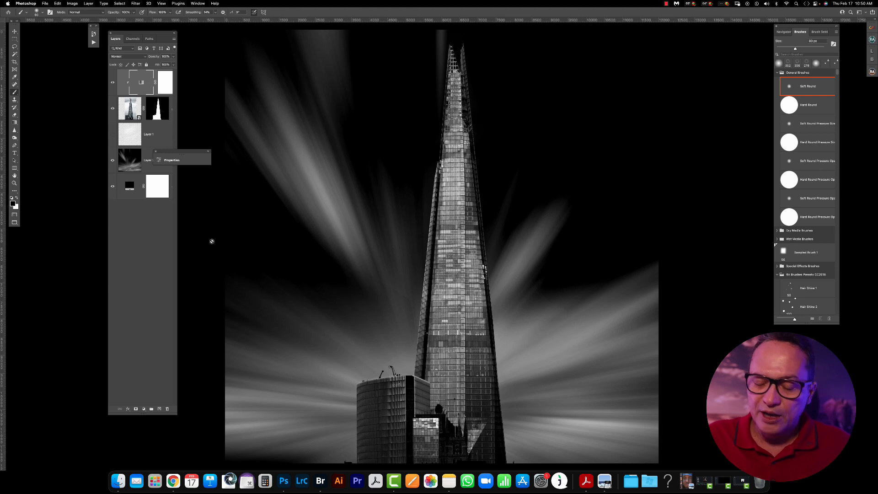
pyautogui.press('Tab')
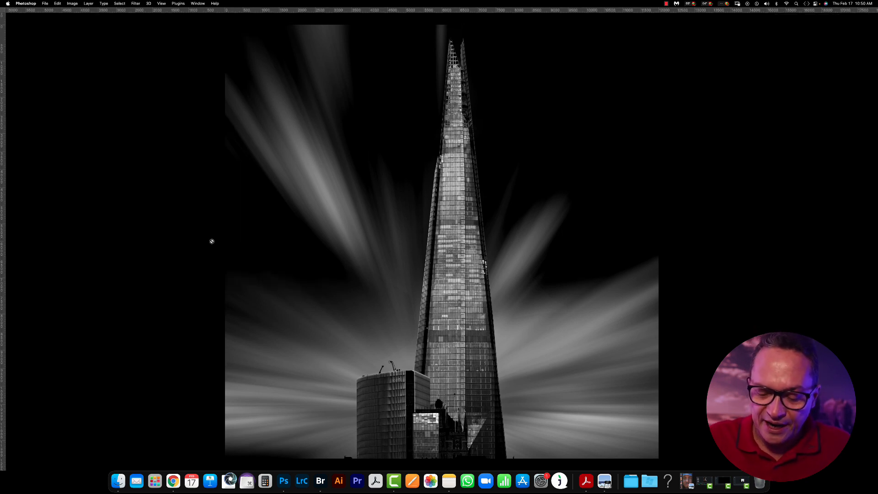
pyautogui.press('super+0')
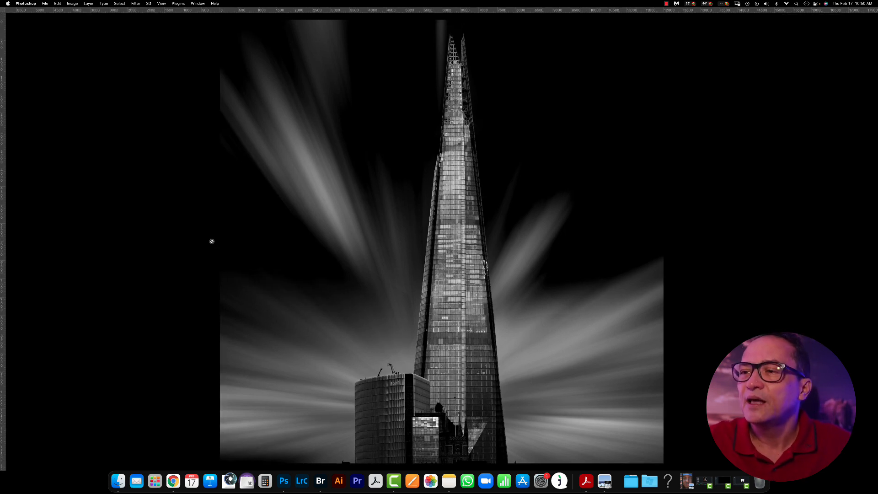